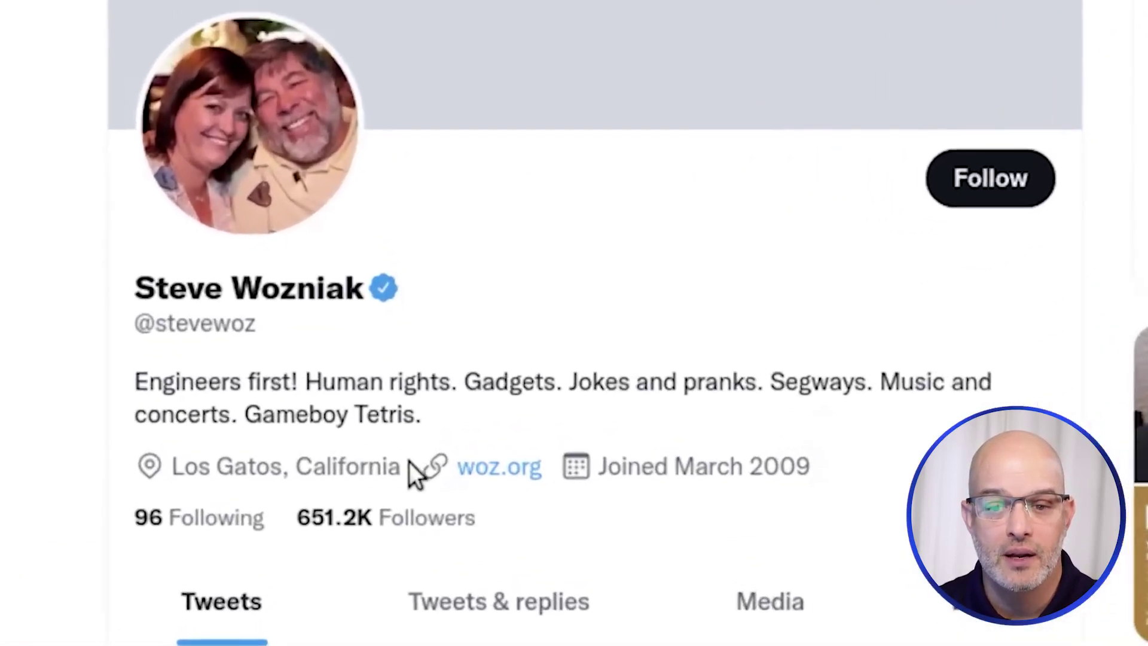
- Highlight the profile location Los Gatos, California, then scroll down the account's profile
{"action": "left_click_drag", "start_coordinate": [442, 444], "coordinate": [342, 435]}
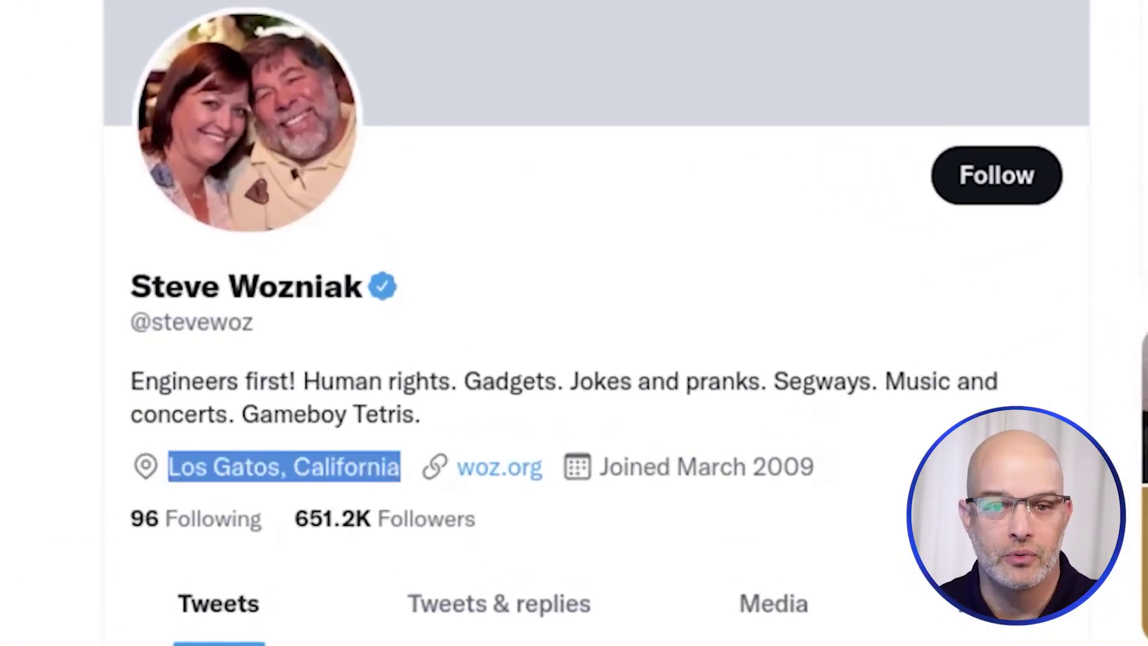
{"action": "left_click", "coordinate": [703, 382]}
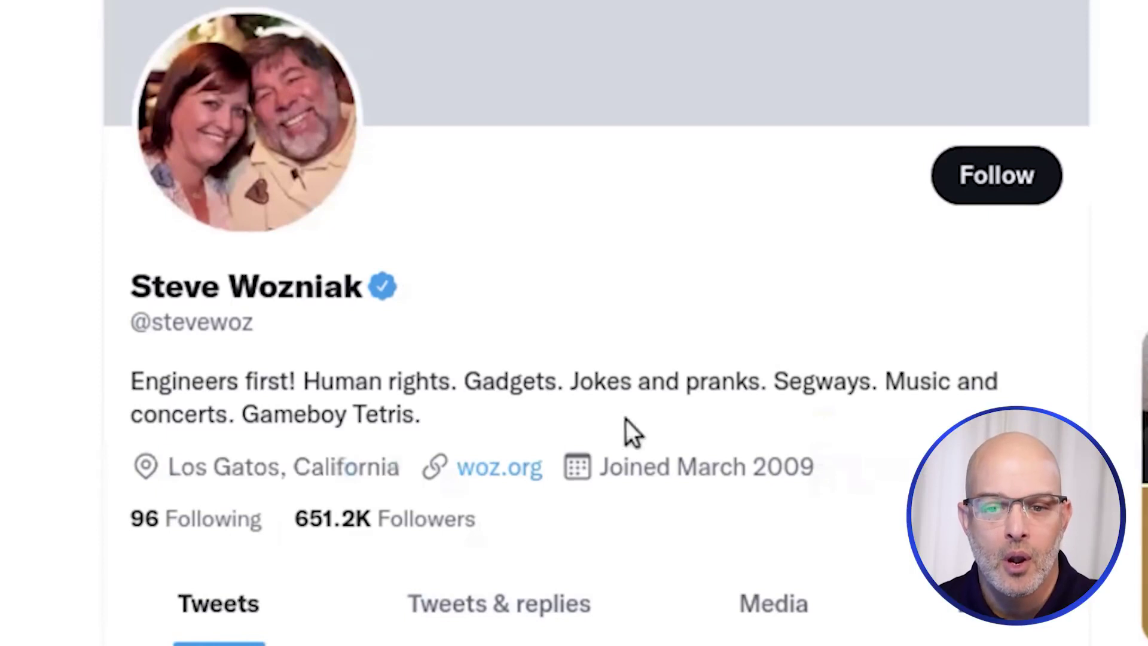
{"action": "scroll", "coordinate": [372, 436], "scroll_direction": "down", "scroll_amount": 10}
{"action": "scroll", "coordinate": [374, 435], "scroll_direction": "down", "scroll_amount": 15}
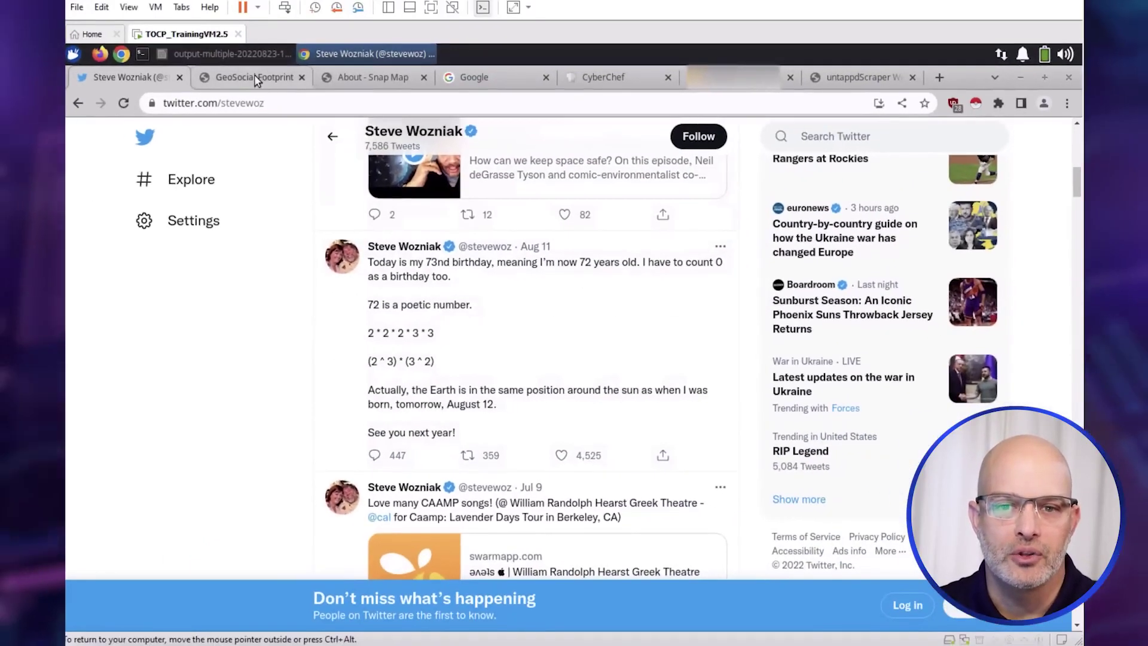
- Retrieve the account's tweets in GeoSocial Footprint using its Twitter username
{"action": "left_click", "coordinate": [256, 80]}
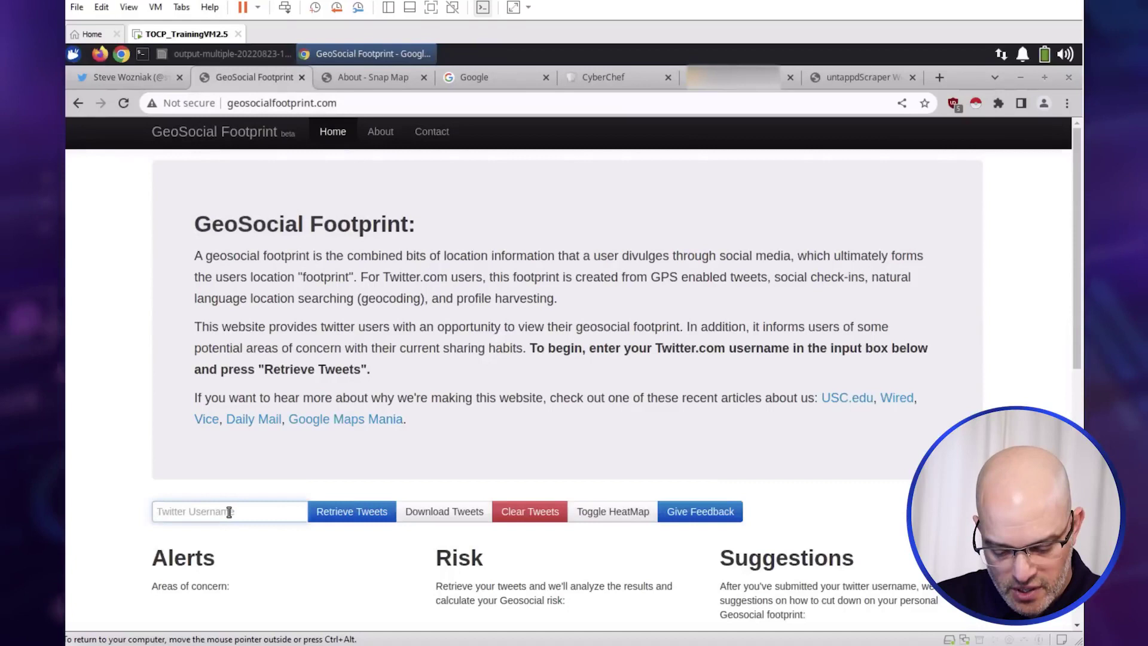
{"action": "type", "text": "stevewoz"}
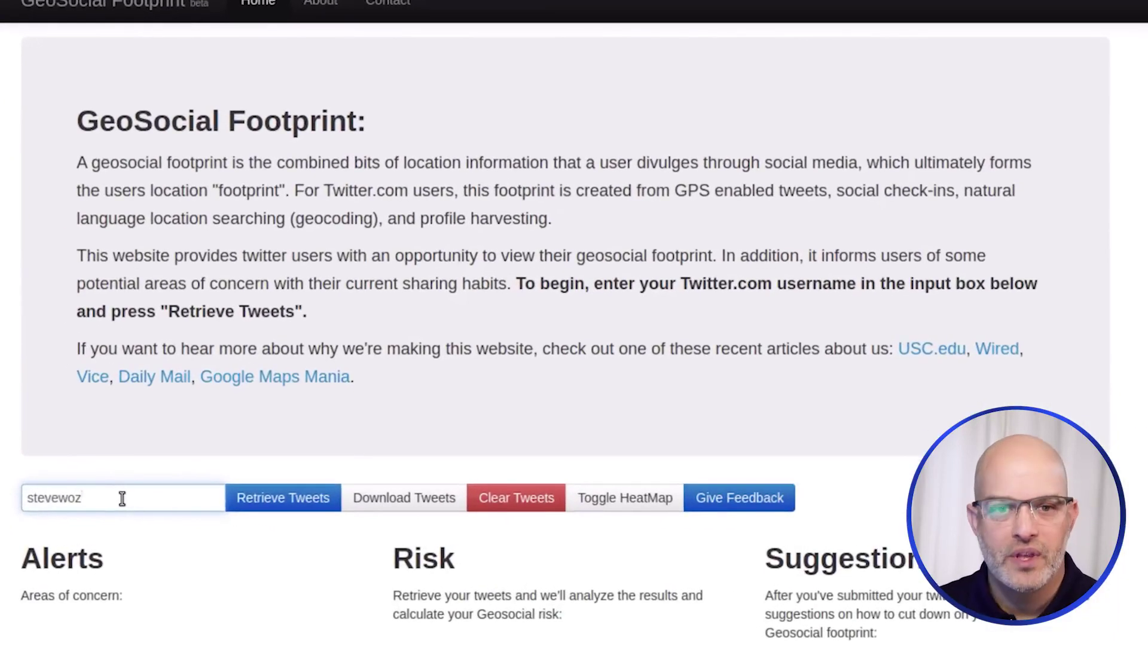
{"action": "left_click", "coordinate": [266, 505]}
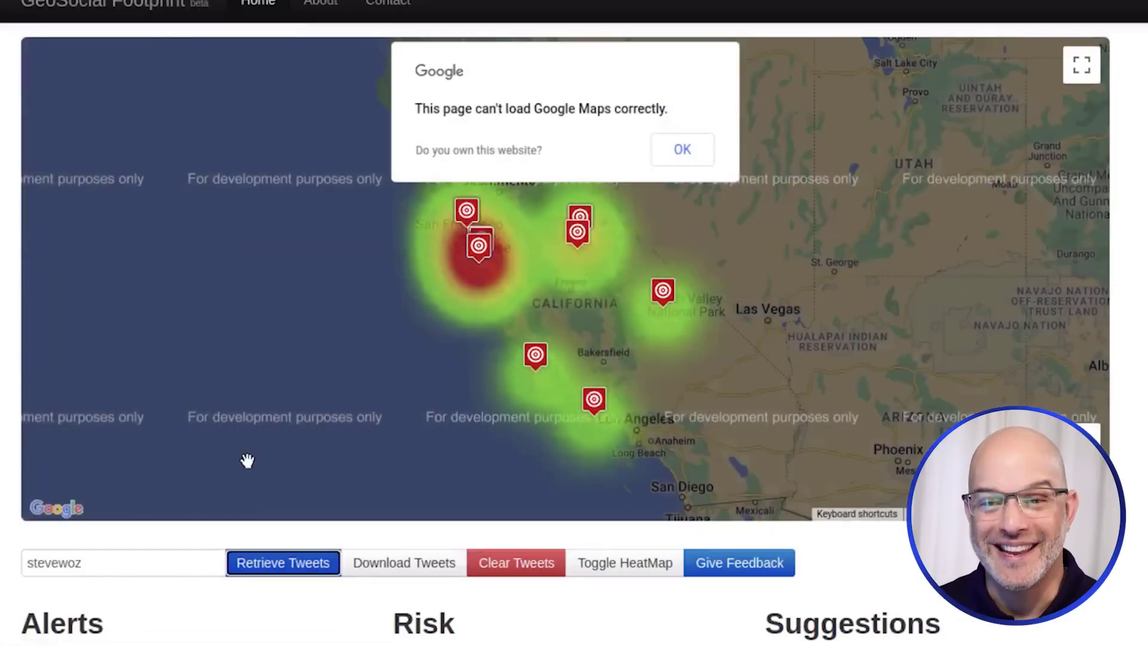
- Dismiss the Google Maps warning and frame the map on the California tweet heatmap
{"action": "left_click", "coordinate": [681, 154]}
{"action": "left_click_drag", "start_coordinate": [746, 392], "coordinate": [618, 392]}
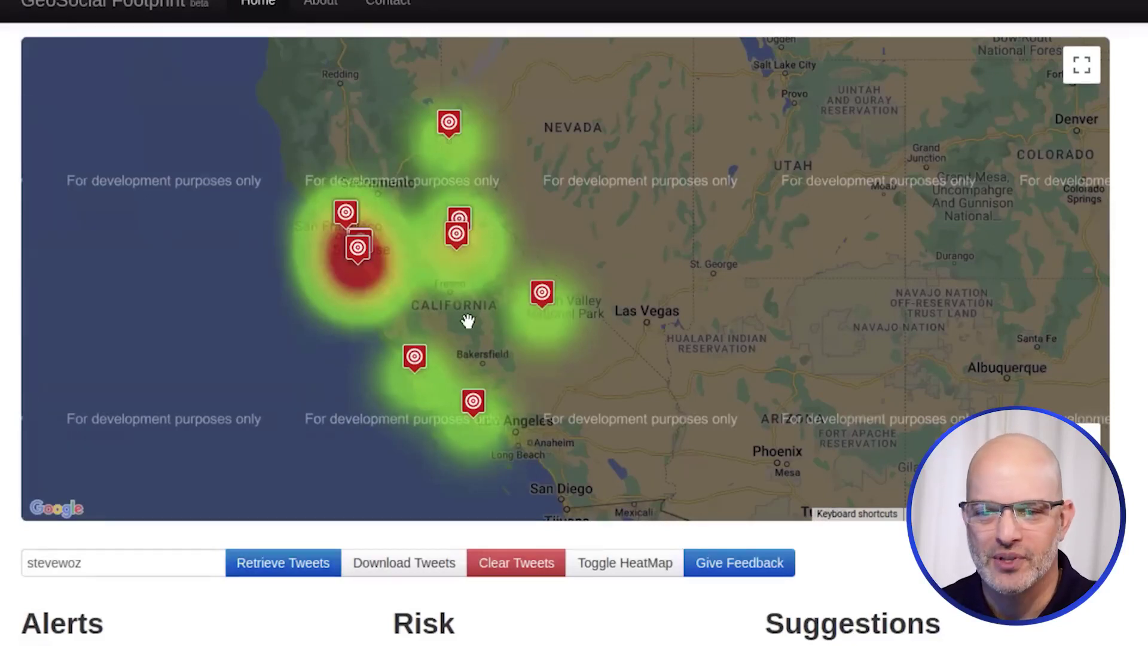
{"action": "key", "text": "minus"}
{"action": "key", "text": "minus"}
{"action": "key", "text": "minus"}
{"action": "key", "text": "minus"}
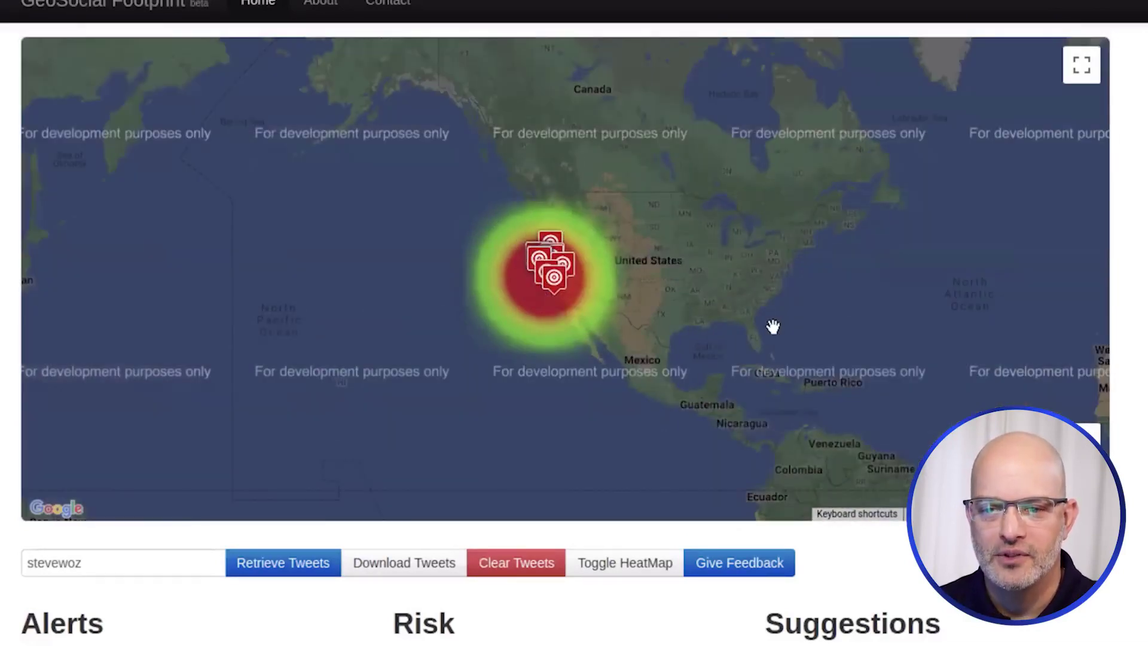
{"action": "left_click_drag", "start_coordinate": [565, 277], "coordinate": [485, 311]}
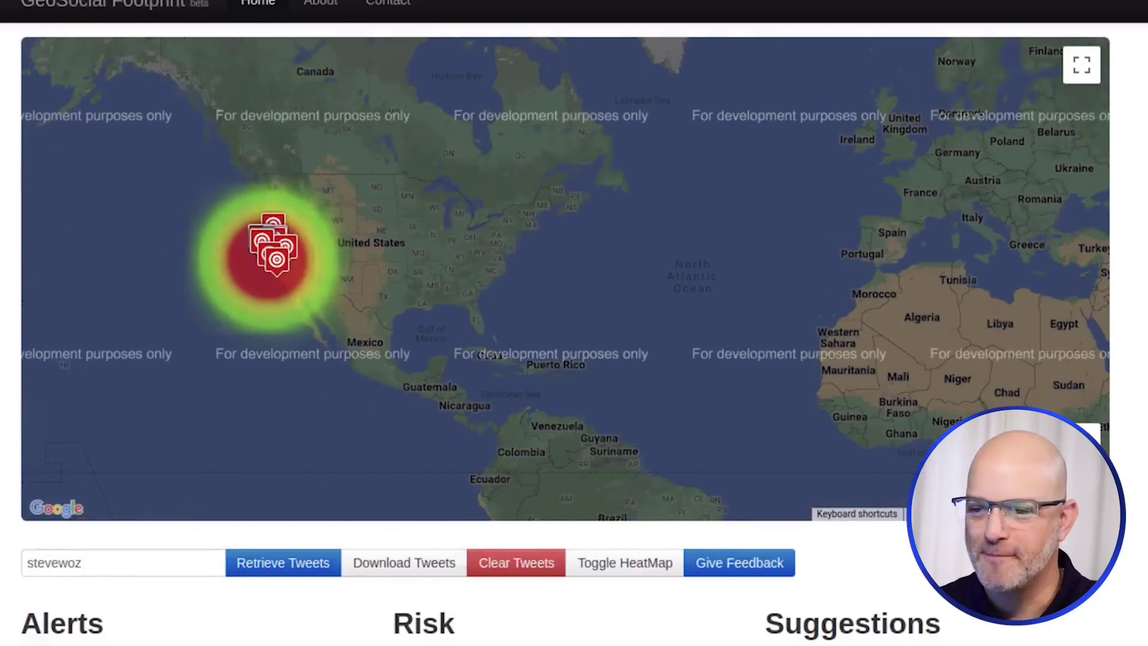
{"action": "left_click_drag", "start_coordinate": [426, 280], "coordinate": [701, 273]}
{"action": "scroll", "coordinate": [613, 264], "scroll_direction": "up", "scroll_amount": 2}
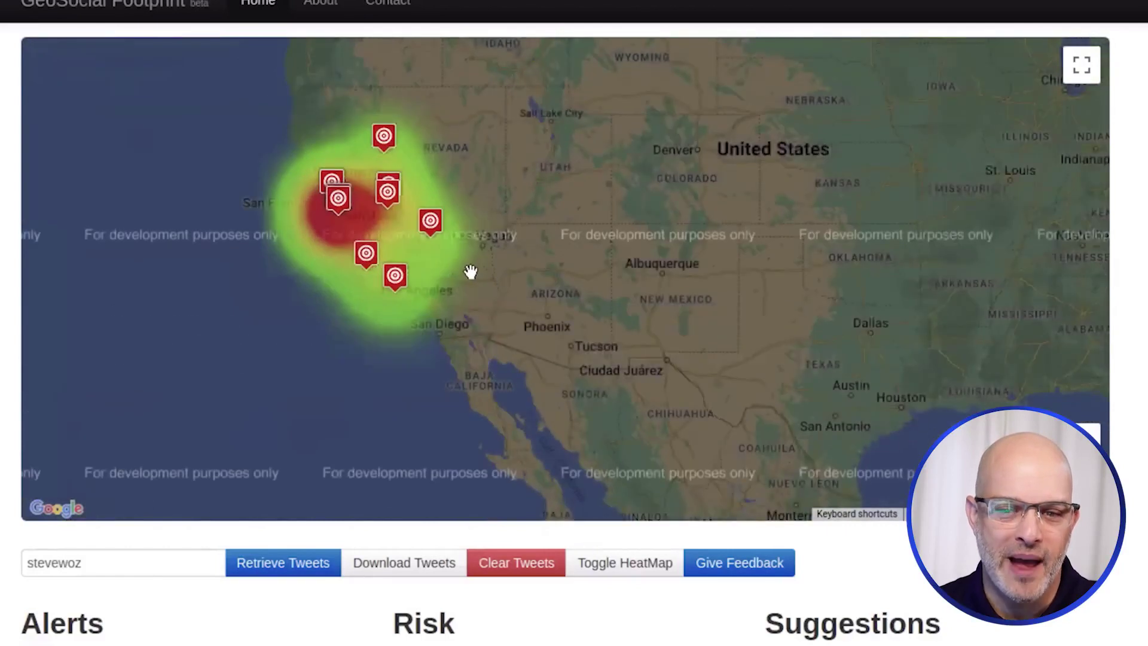
{"action": "scroll", "coordinate": [471, 272], "scroll_direction": "up", "scroll_amount": 1}
{"action": "left_click_drag", "start_coordinate": [235, 198], "coordinate": [429, 235]}
{"action": "scroll", "coordinate": [445, 229], "scroll_direction": "up", "scroll_amount": 1}
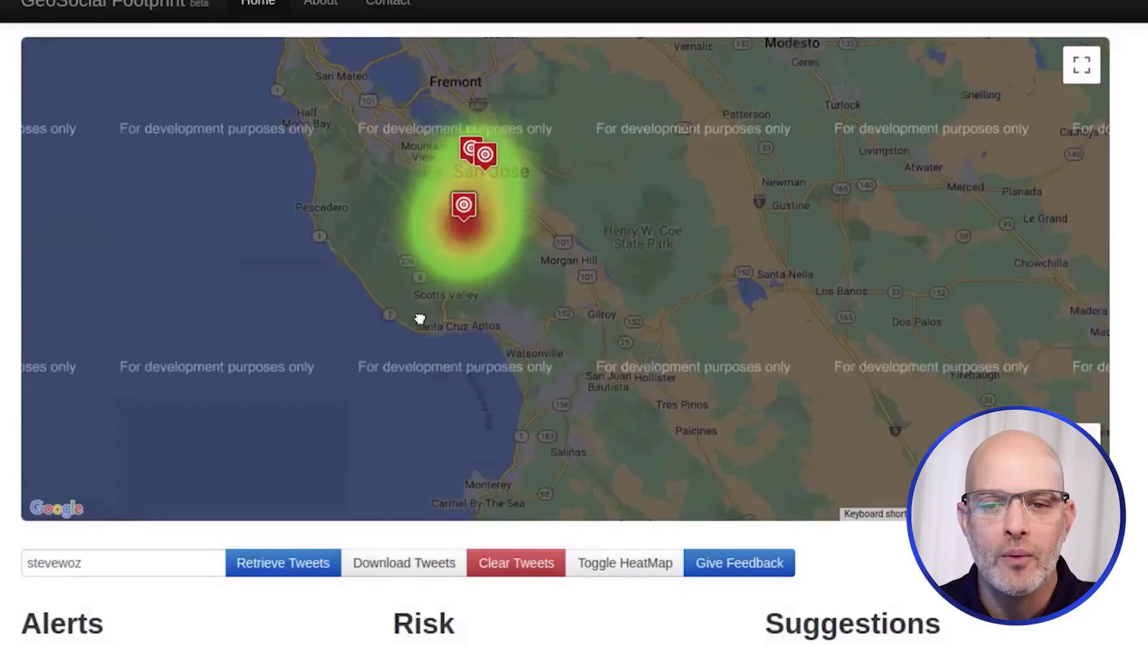
- Zoom onto the Los Gatos marker until High St and Cypress Way are visible
{"action": "left_click_drag", "start_coordinate": [474, 269], "coordinate": [382, 343]}
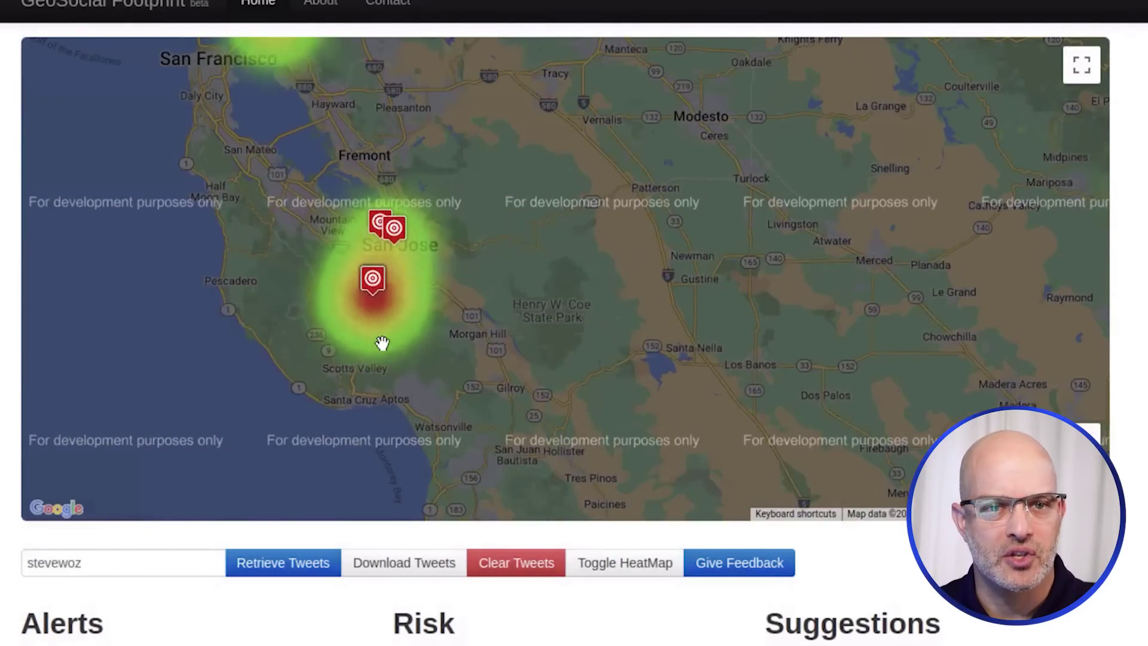
{"action": "scroll", "coordinate": [384, 329], "scroll_direction": "up", "scroll_amount": 1}
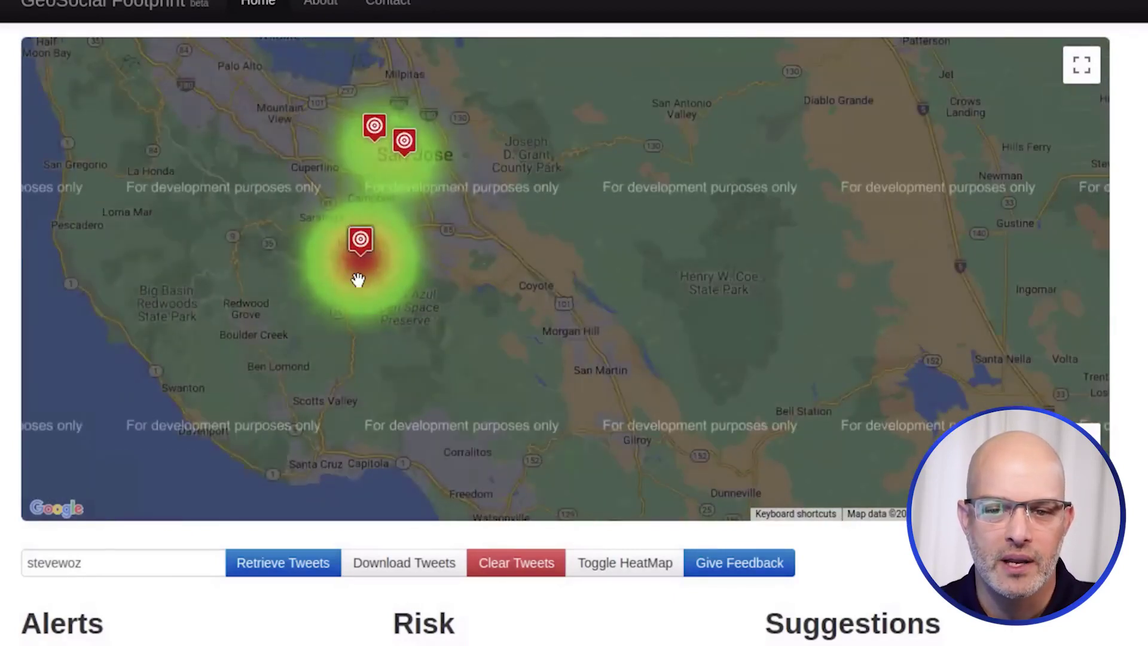
{"action": "scroll", "coordinate": [357, 279], "scroll_direction": "up", "scroll_amount": 3}
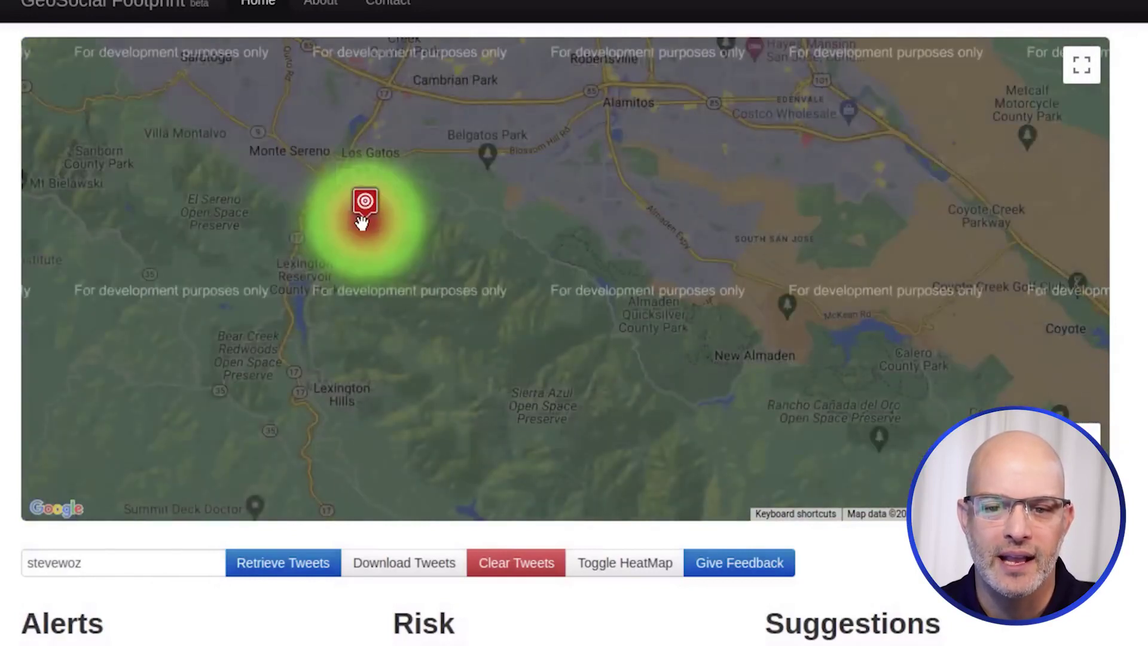
{"action": "scroll", "coordinate": [362, 223], "scroll_direction": "up", "scroll_amount": 2}
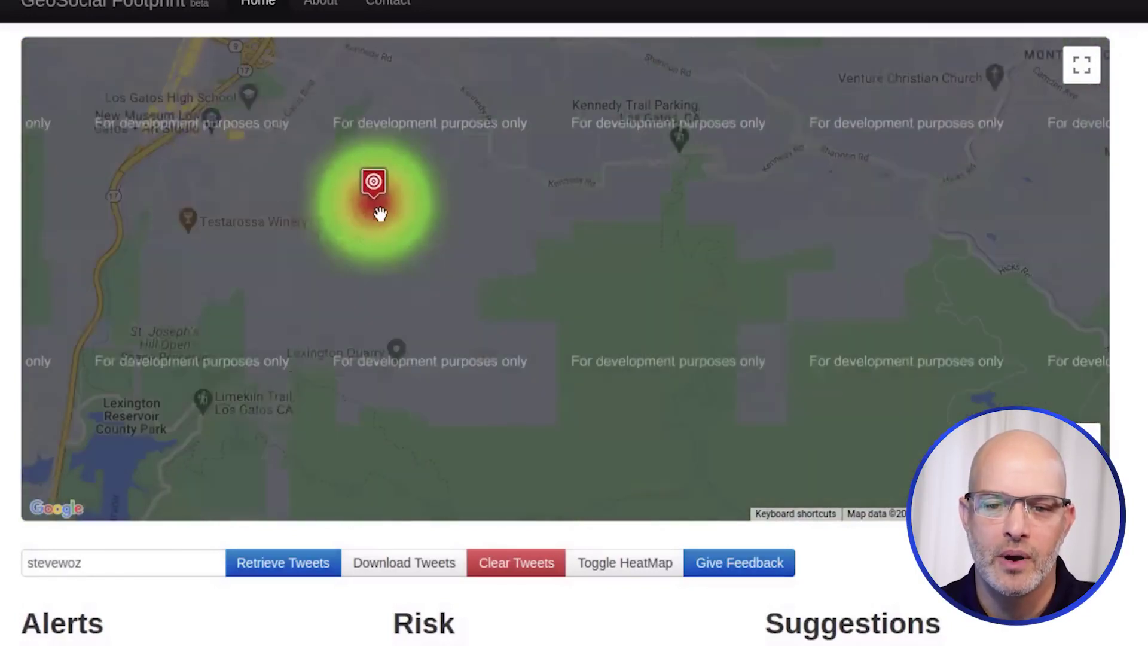
{"action": "scroll", "coordinate": [381, 211], "scroll_direction": "up", "scroll_amount": 3}
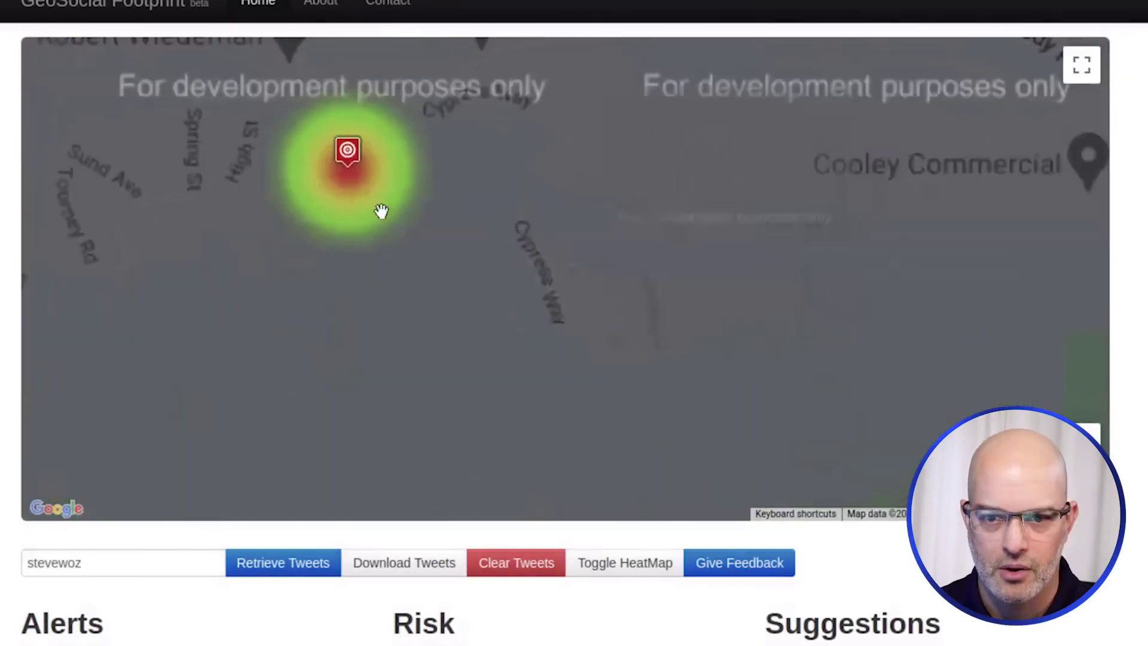
{"action": "left_click_drag", "start_coordinate": [305, 228], "coordinate": [359, 257]}
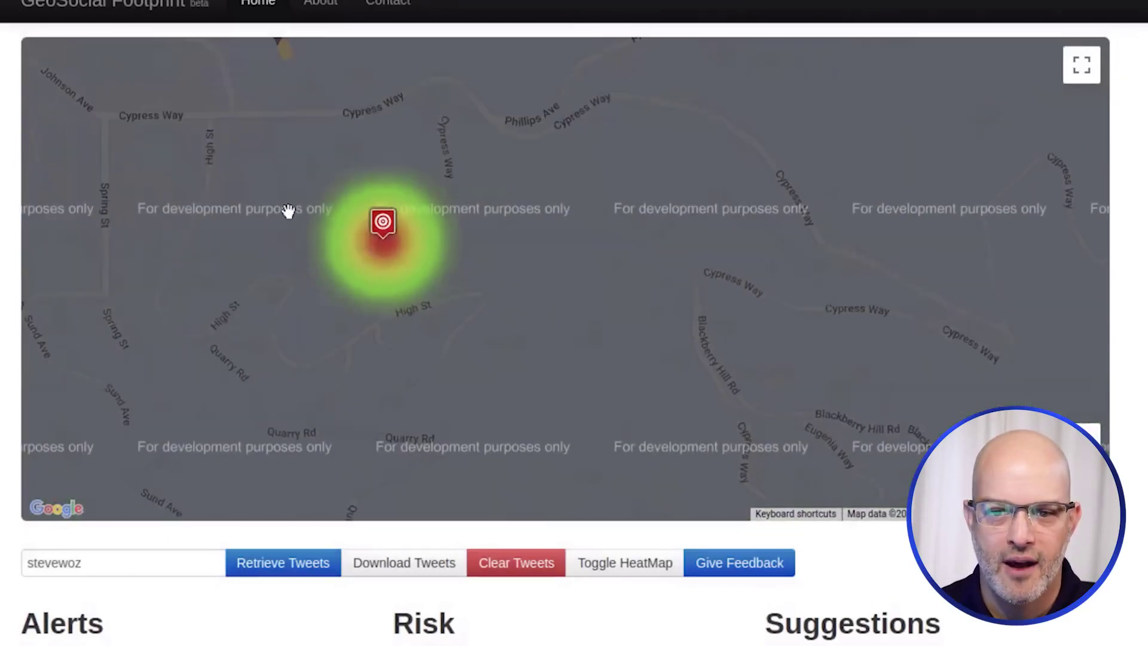
{"action": "left_click_drag", "start_coordinate": [268, 187], "coordinate": [302, 187]}
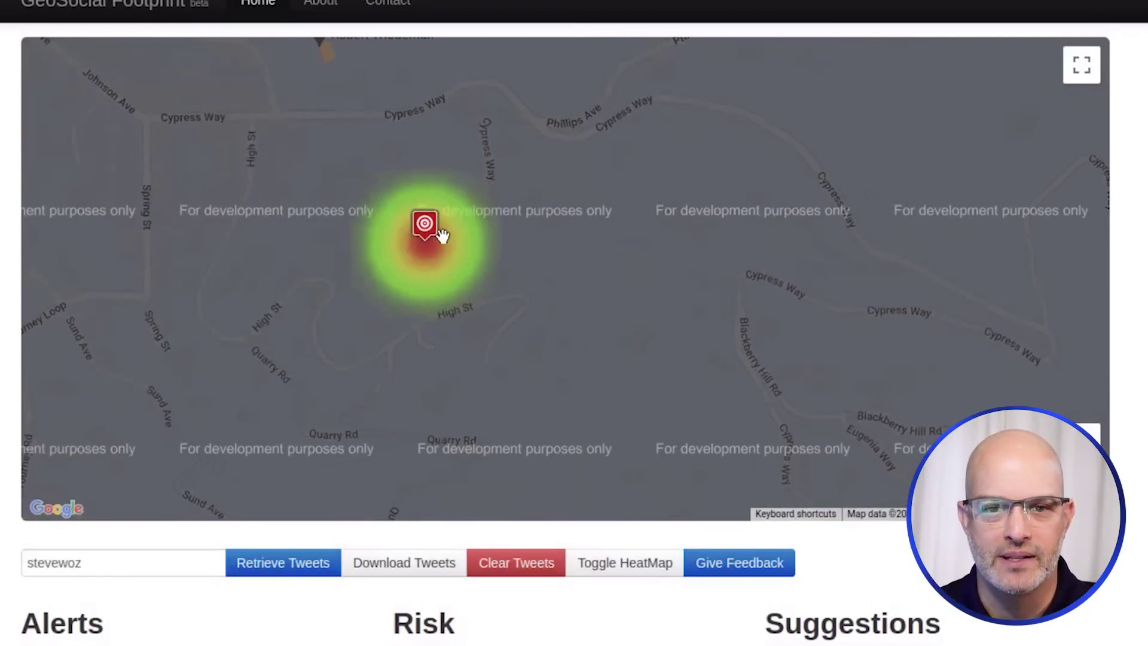
- Open a new browser tab and start entering maps.google.com
{"action": "key", "text": "ctrl+t"}
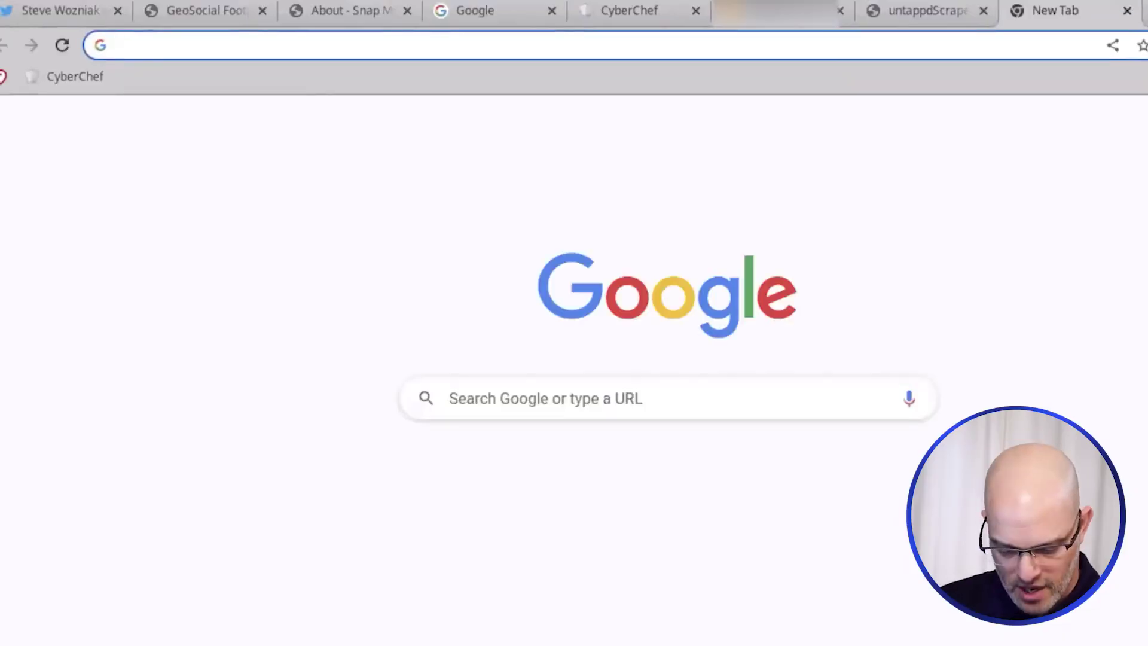
{"action": "type", "text": "maps."}
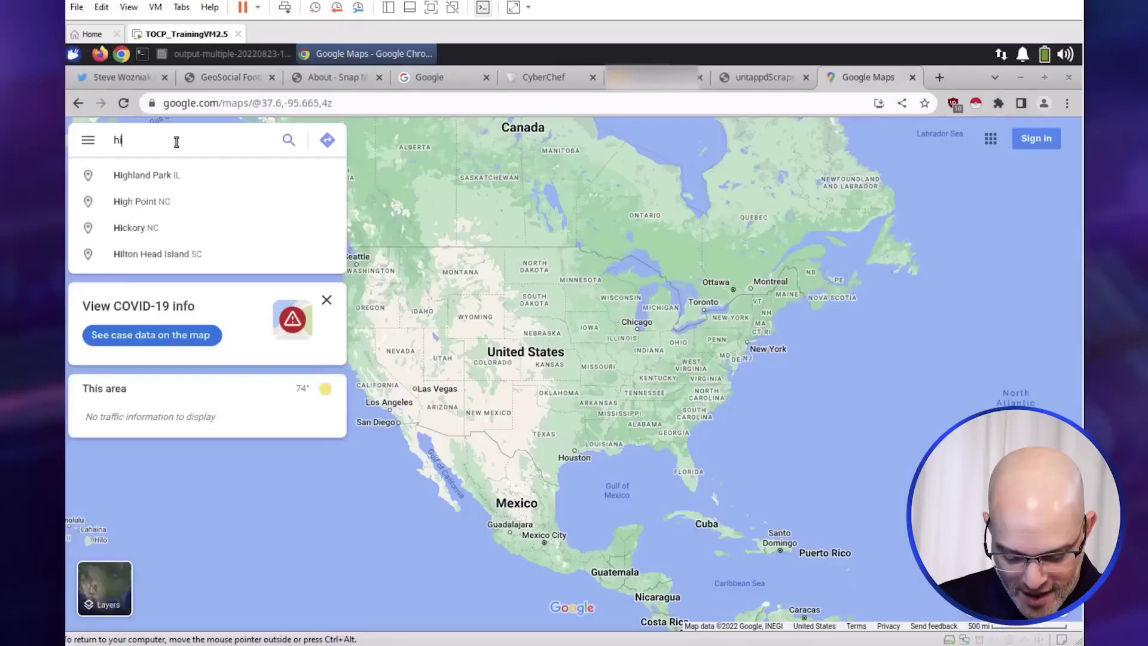
- Find the High St & Cypress Way intersection in Google Maps and compare it with the heatmap
{"action": "type", "text": "gh st and cypr"}
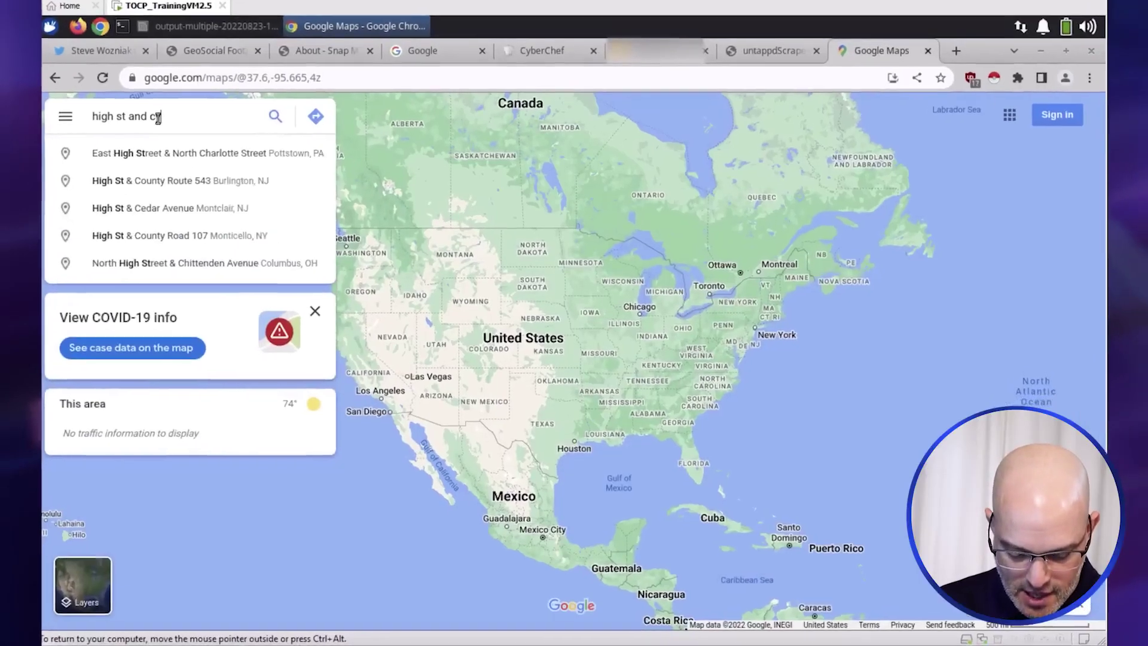
{"action": "type", "text": "ess"}
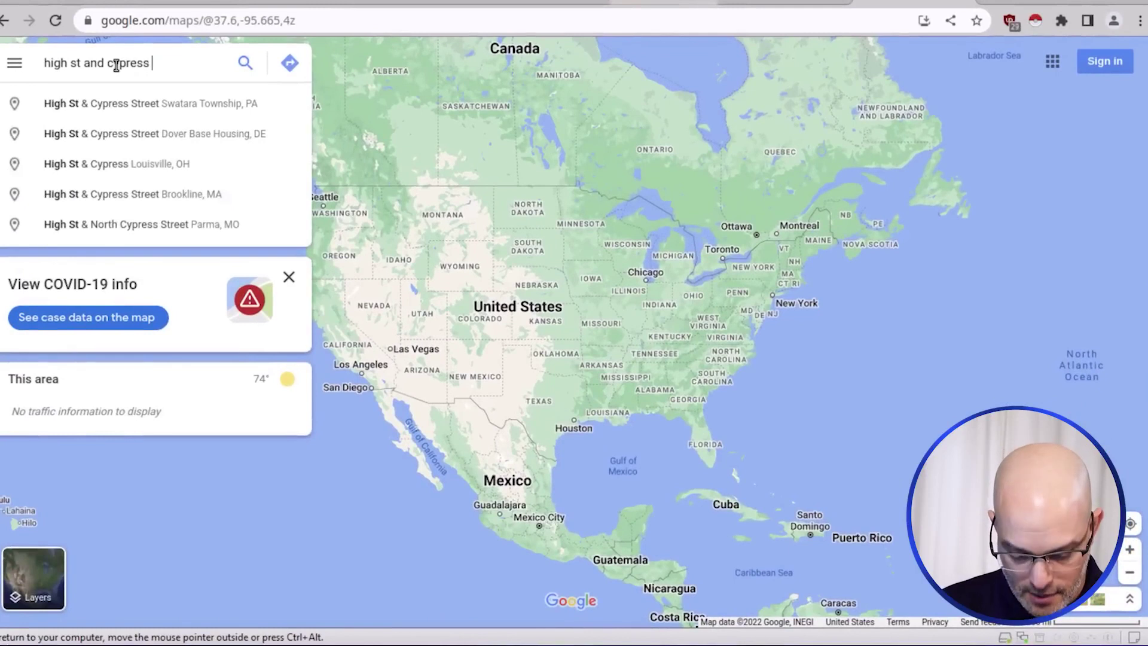
{"action": "type", "text": " way"}
{"action": "left_click", "coordinate": [126, 106]}
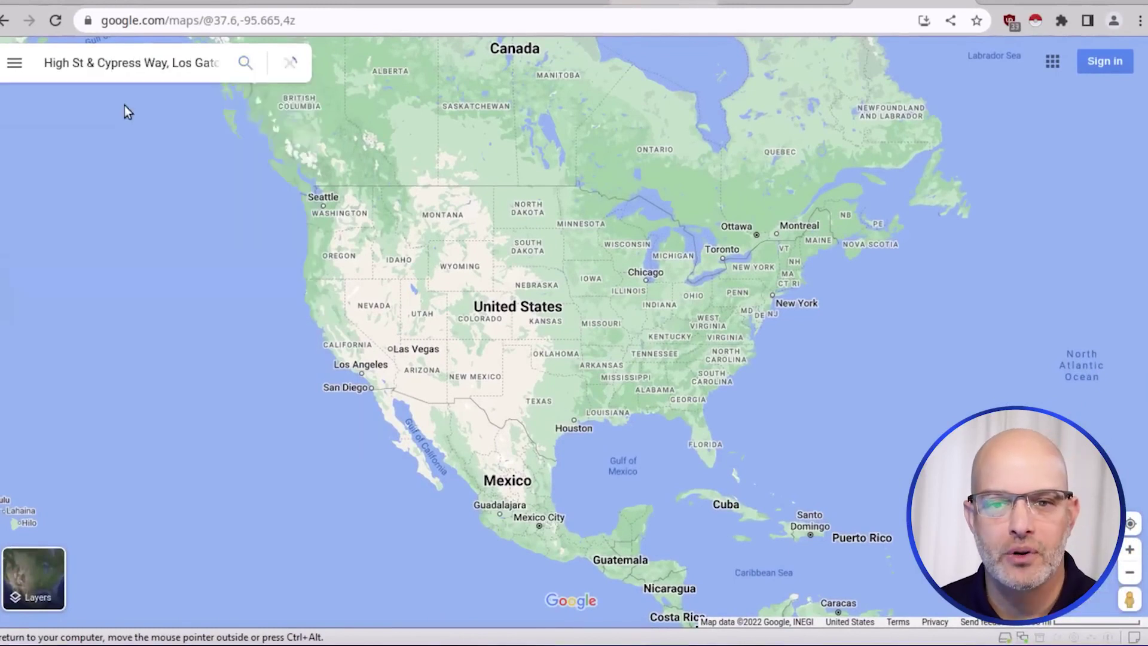
{"action": "left_click", "coordinate": [192, 2]}
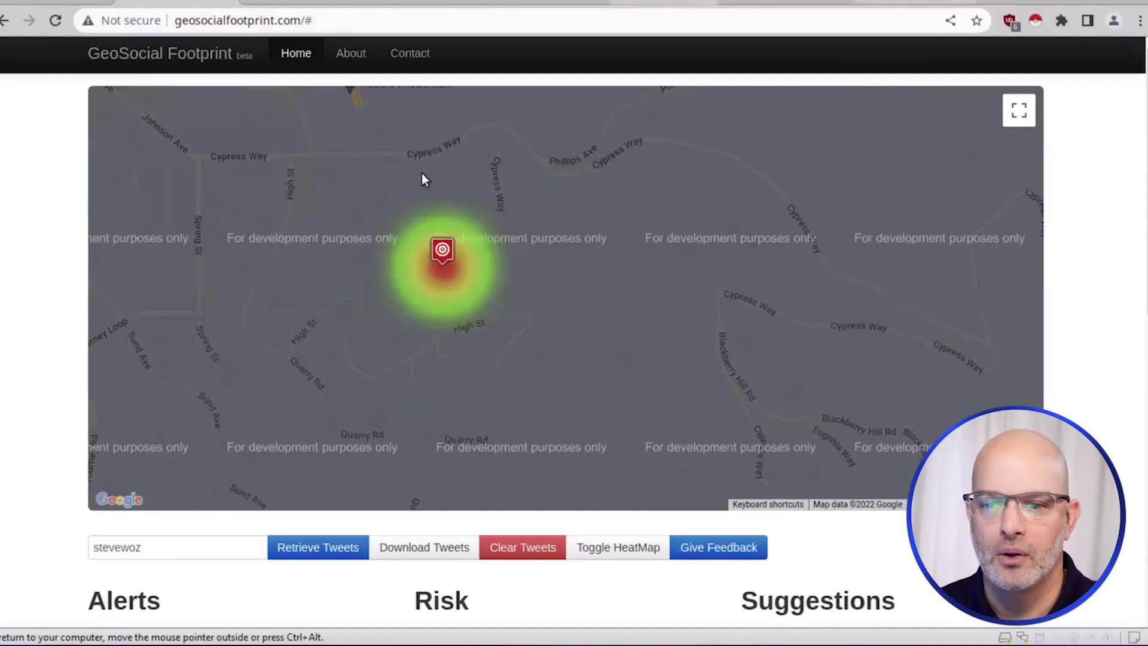
{"action": "key", "text": "ctrl+Tab"}
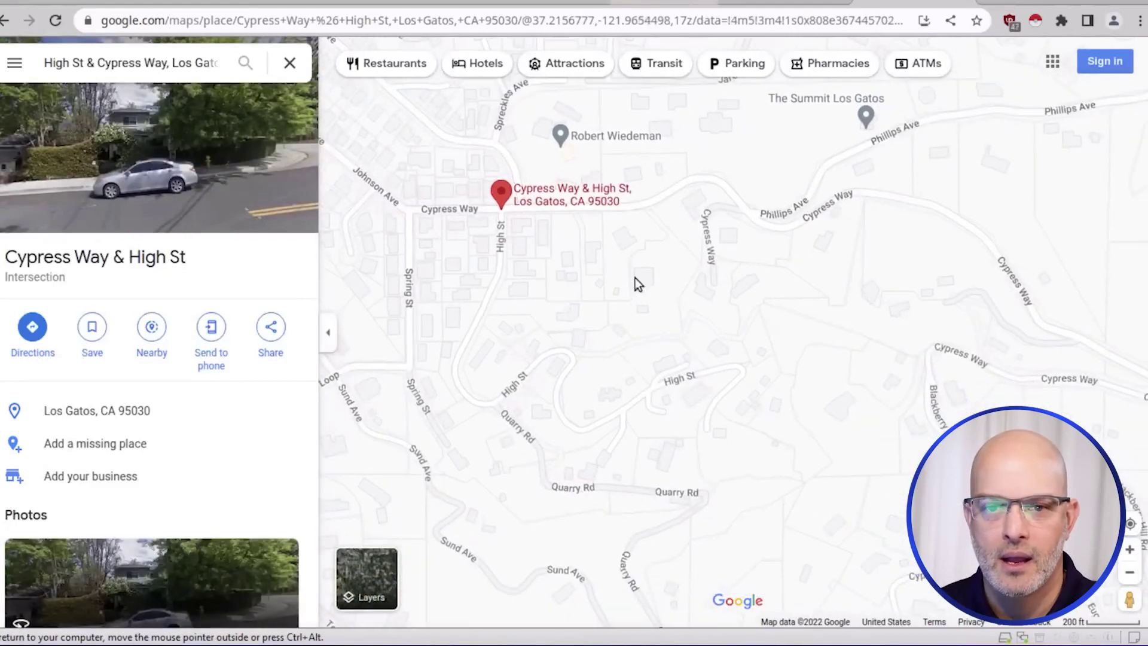
{"action": "left_click", "coordinate": [200, 3]}
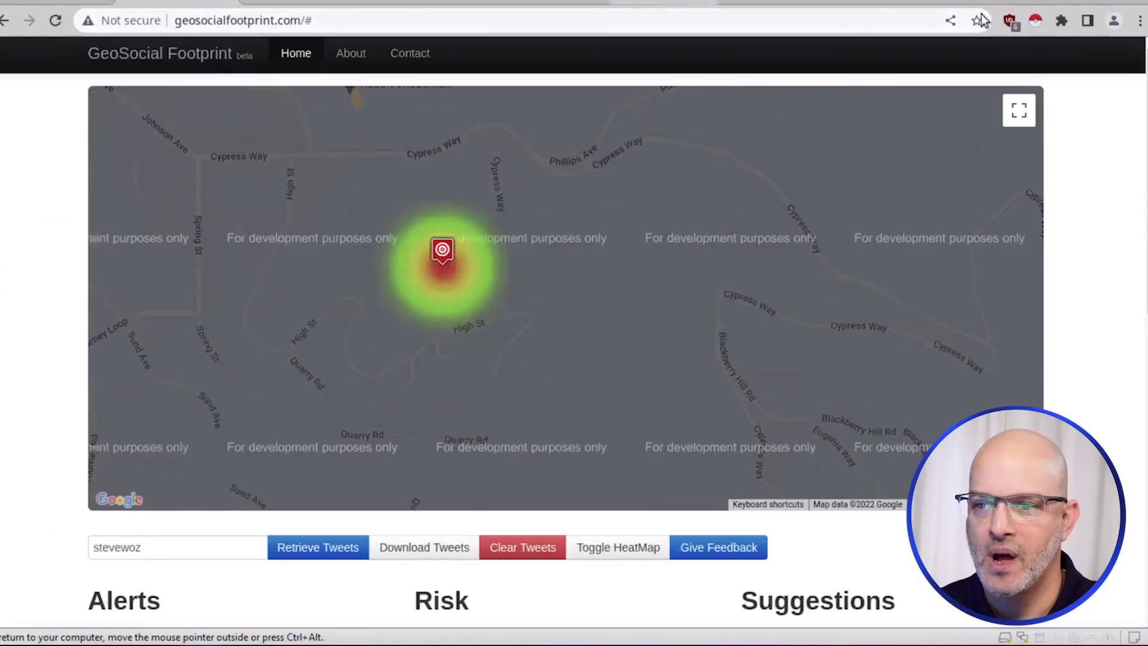
{"action": "left_click", "coordinate": [941, 5]}
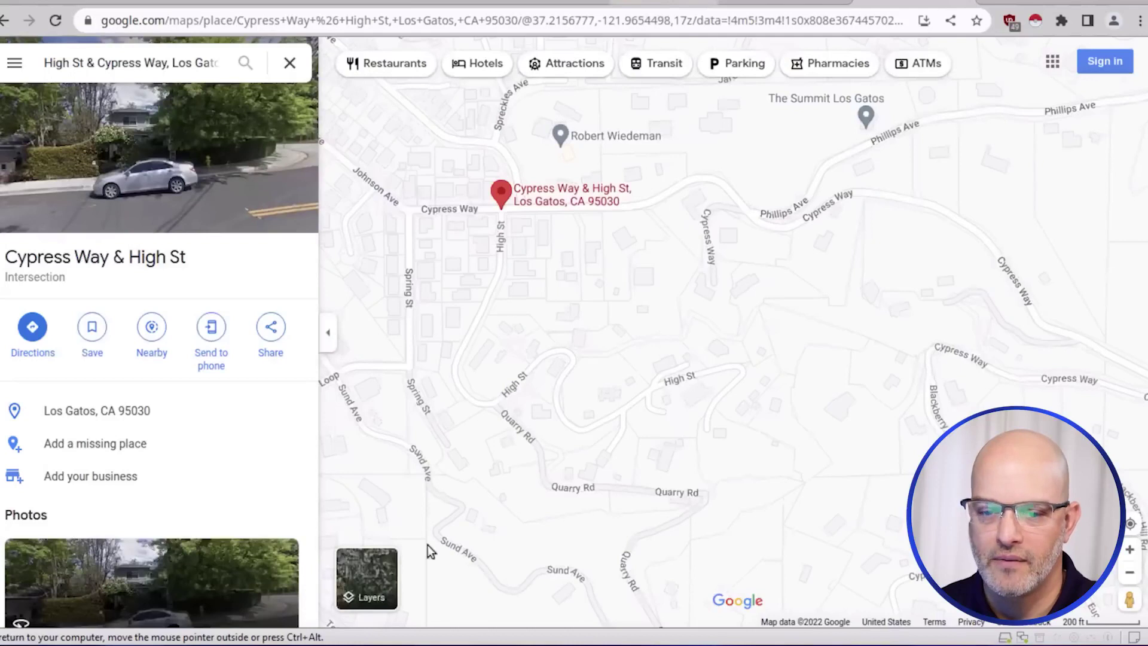
- Switch Google Maps to satellite view and zoom in on the houses near the pin
{"action": "left_click", "coordinate": [367, 577]}
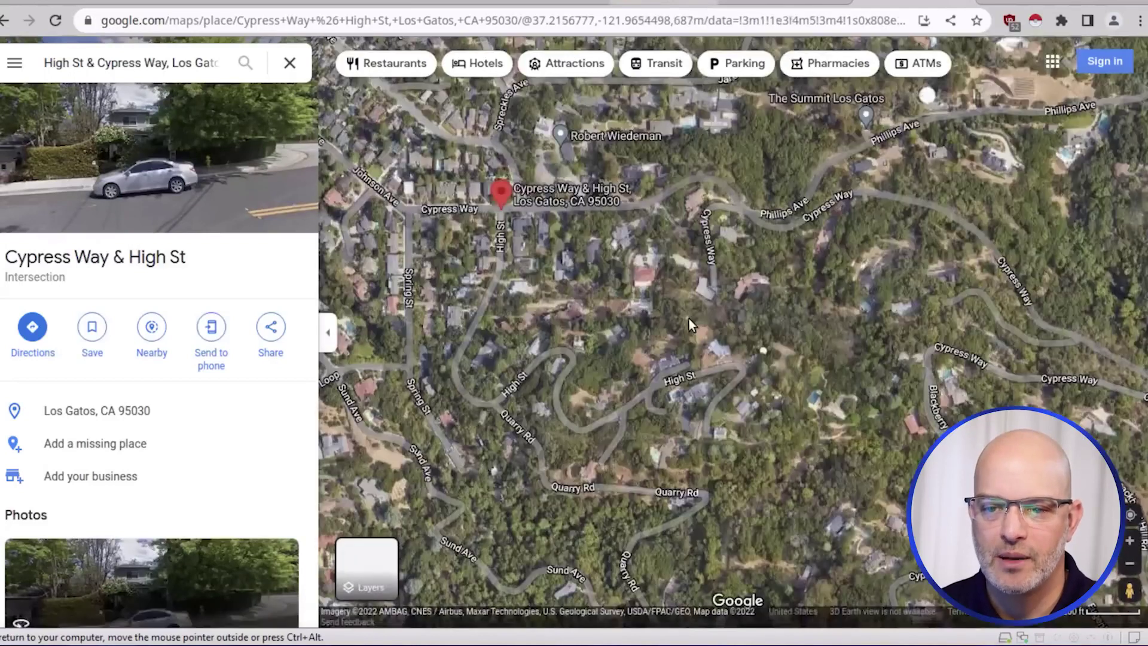
{"action": "scroll", "coordinate": [657, 286], "scroll_direction": "up", "scroll_amount": 1}
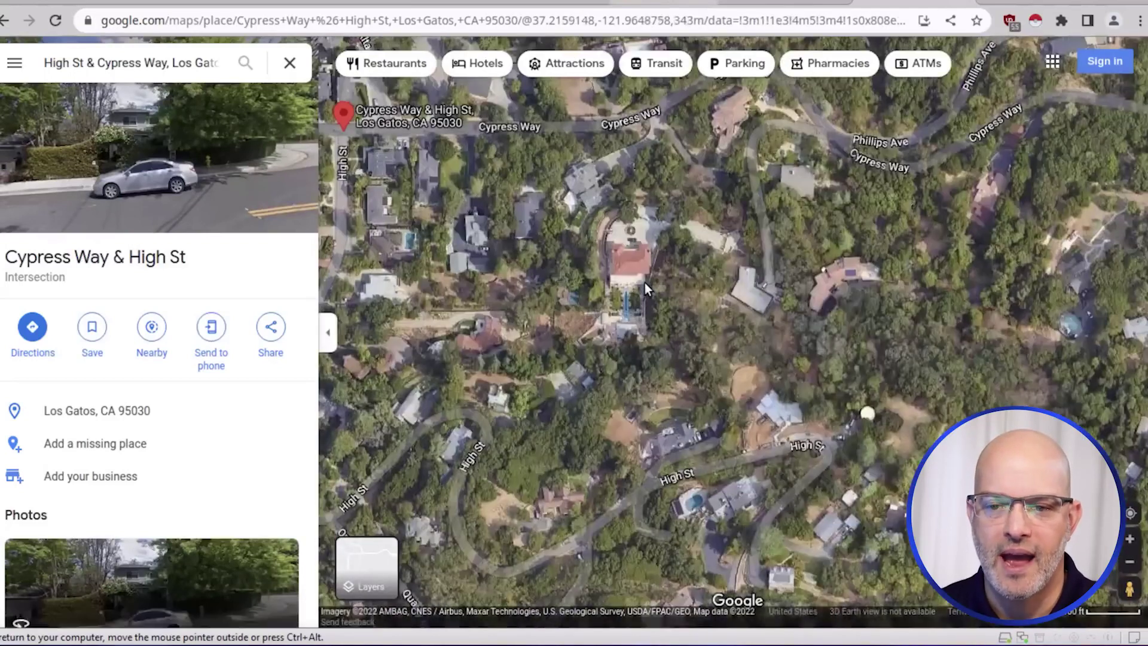
{"action": "scroll", "coordinate": [644, 283], "scroll_direction": "up", "scroll_amount": 1}
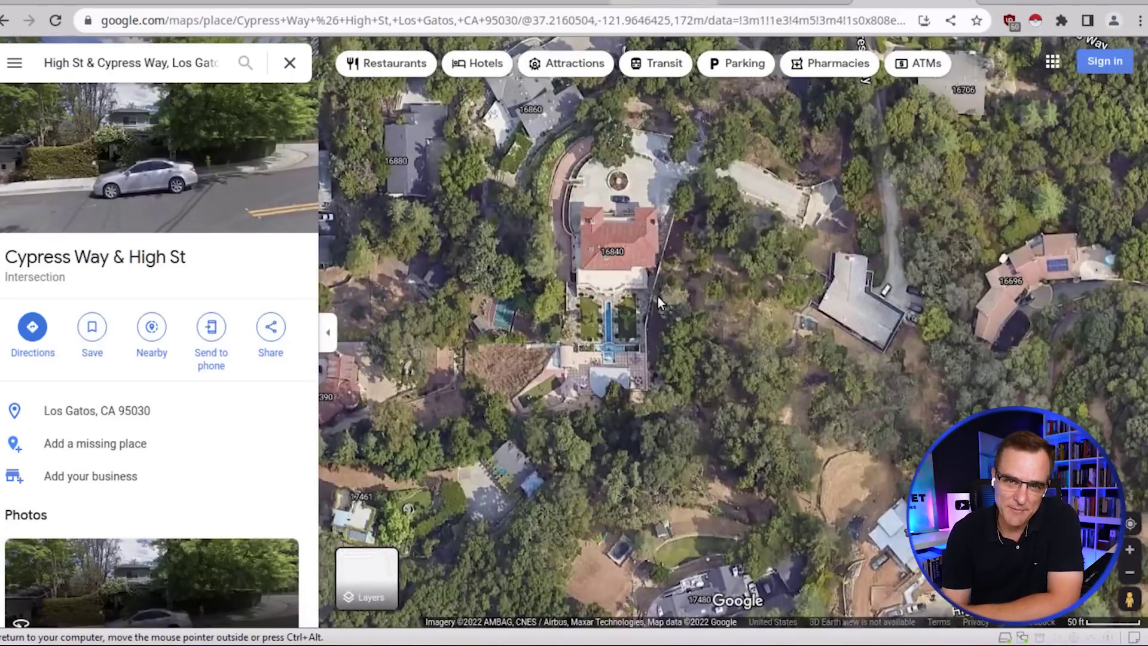
{"action": "scroll", "coordinate": [640, 353], "scroll_direction": "up", "scroll_amount": 1}
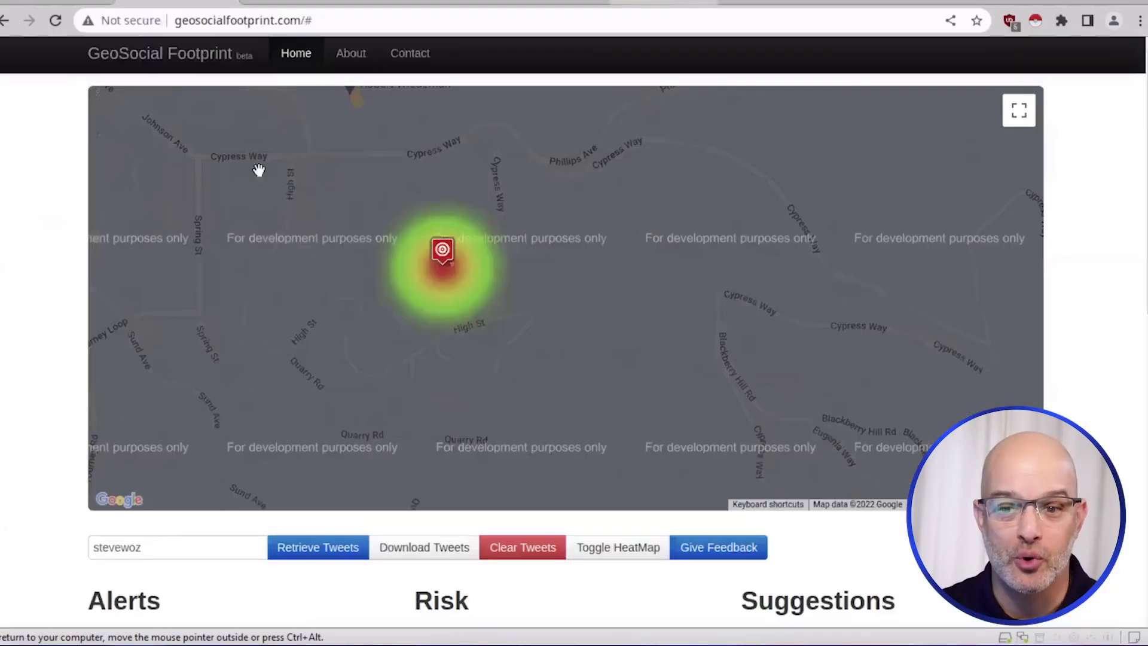
- Zoom the heatmap out from Los Gatos to all of California and pan toward Nevada
{"action": "scroll", "coordinate": [562, 287], "scroll_direction": "down", "scroll_amount": 3}
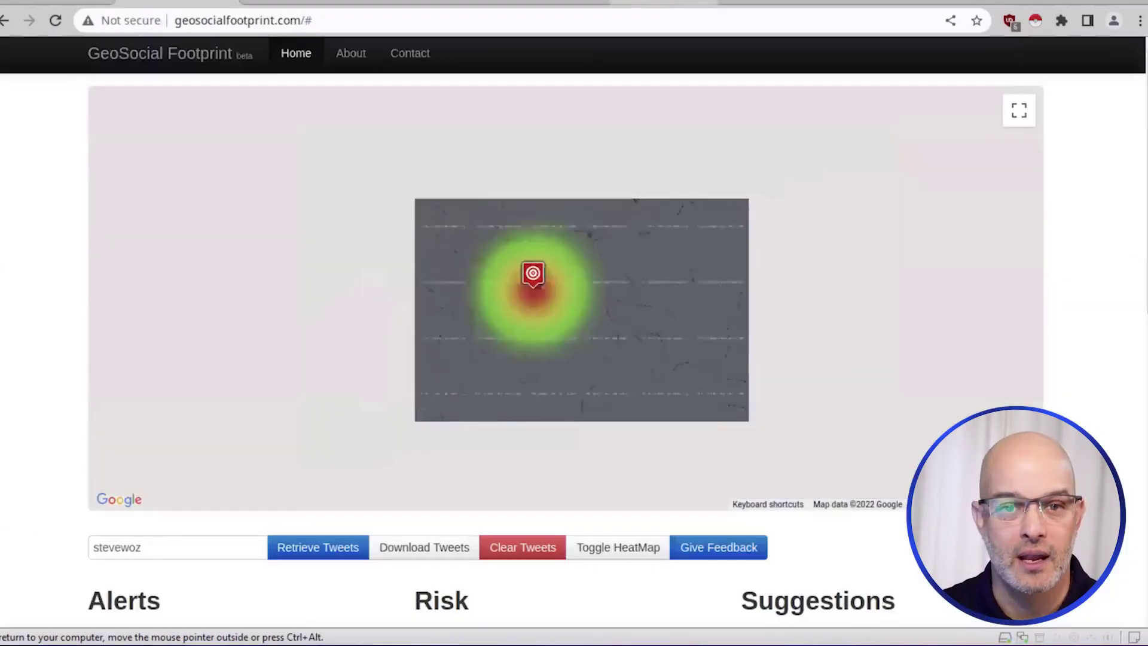
{"action": "scroll", "coordinate": [556, 281], "scroll_direction": "down", "scroll_amount": 1}
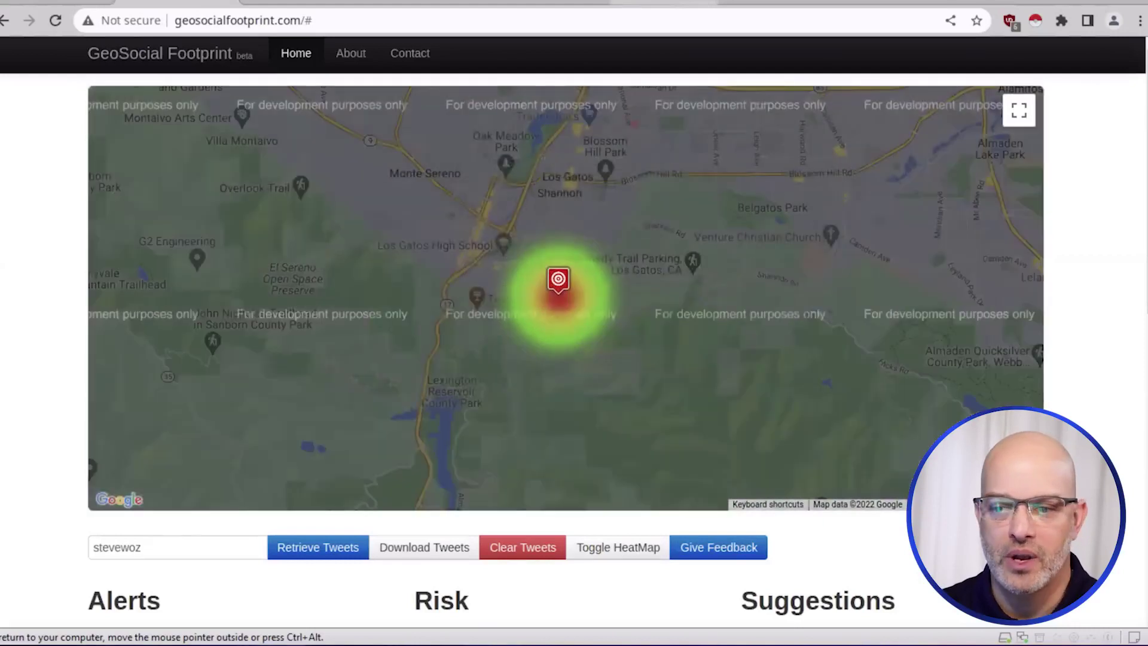
{"action": "scroll", "coordinate": [557, 281], "scroll_direction": "down", "scroll_amount": 1}
{"action": "scroll", "coordinate": [663, 366], "scroll_direction": "down", "scroll_amount": 4}
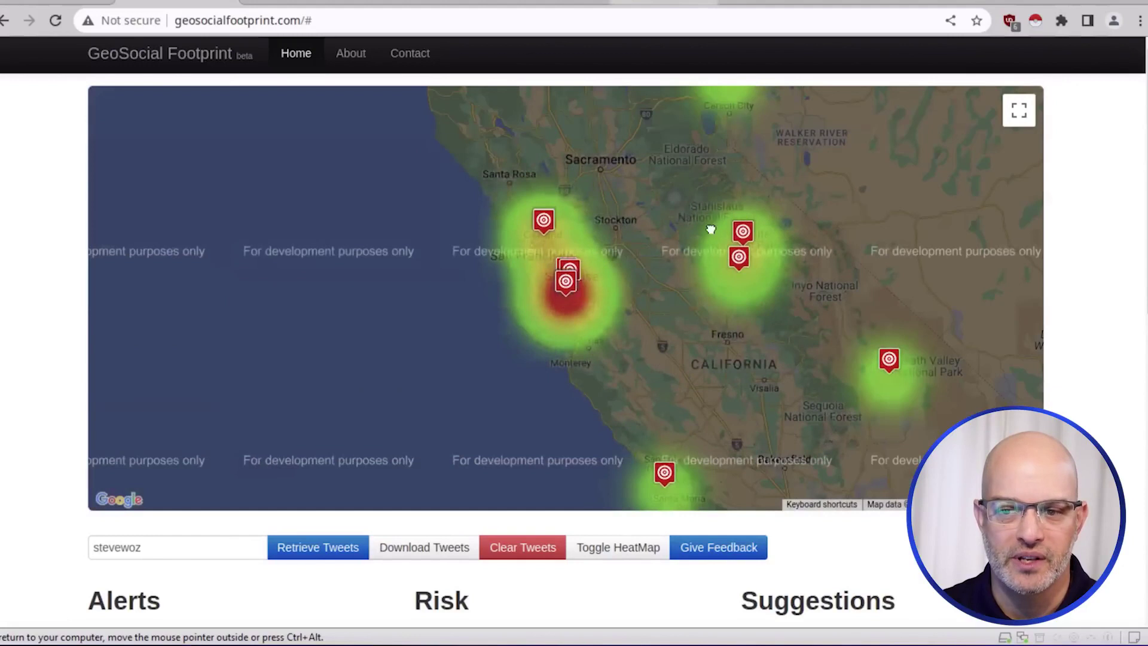
{"action": "left_click_drag", "start_coordinate": [710, 229], "coordinate": [546, 256]}
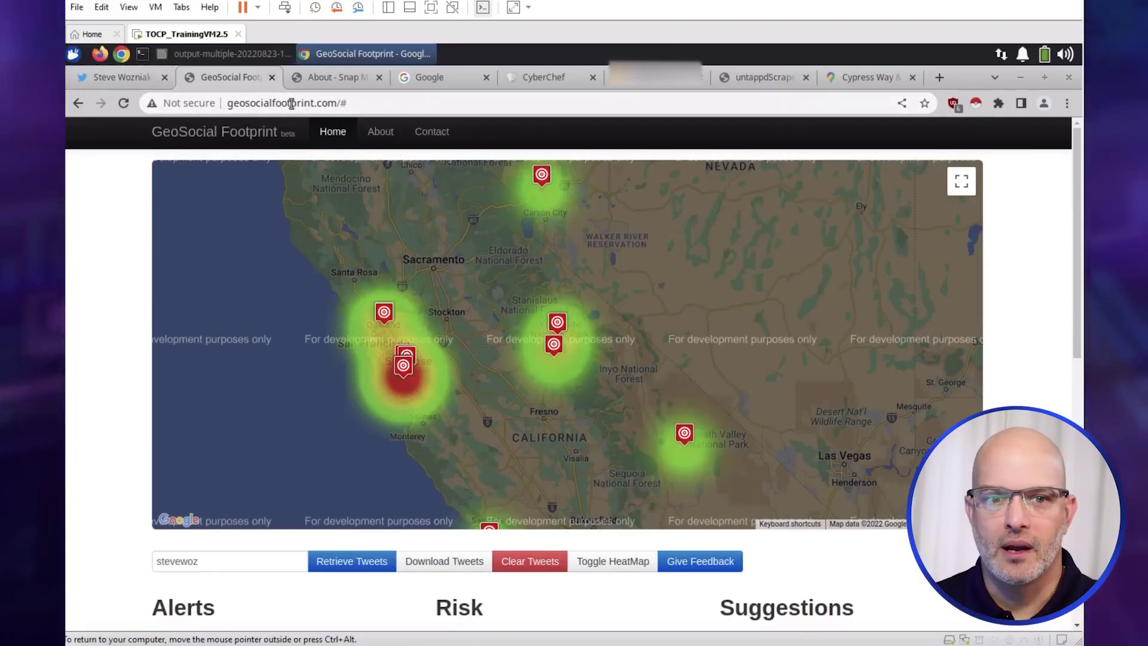
- Go to socialbearing.com in a new tab and search for the account's Twitter handle
{"action": "left_click", "coordinate": [939, 77]}
{"action": "type", "text": "socialbearing.c"}
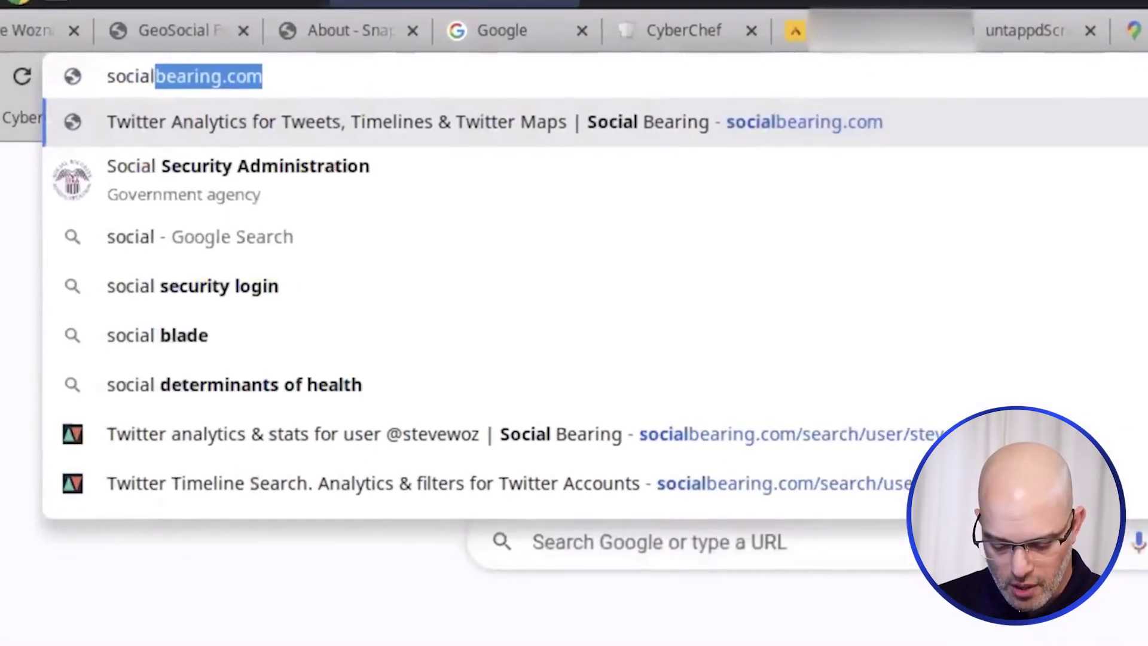
{"action": "key", "text": "Return"}
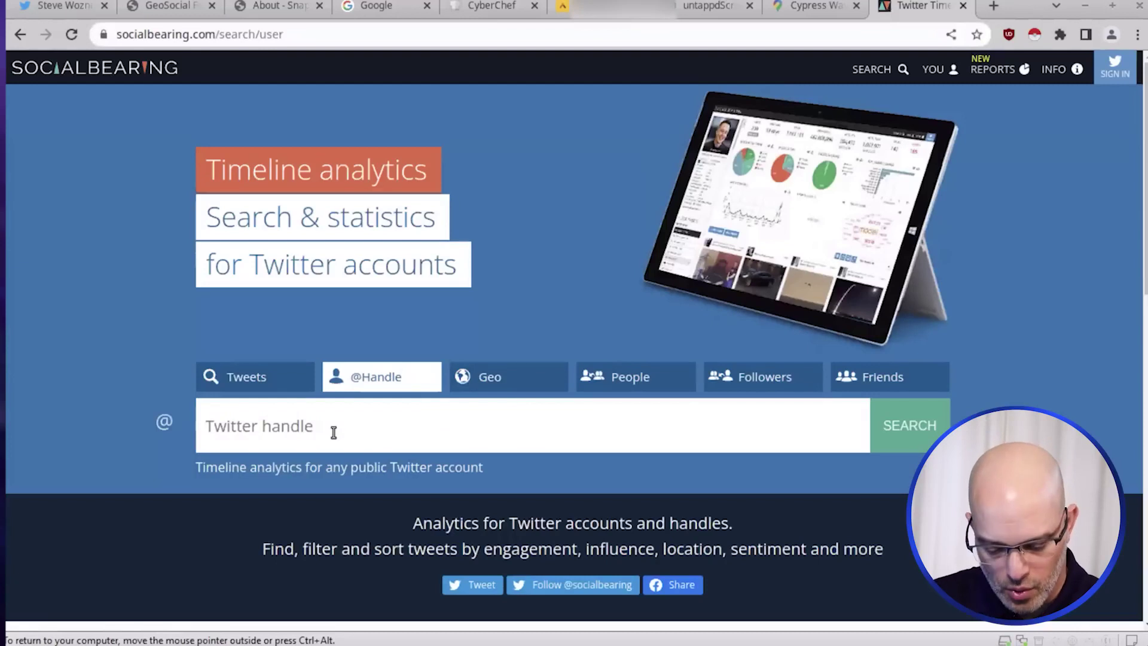
{"action": "type", "text": "stevewoz"}
{"action": "key", "text": "Return"}
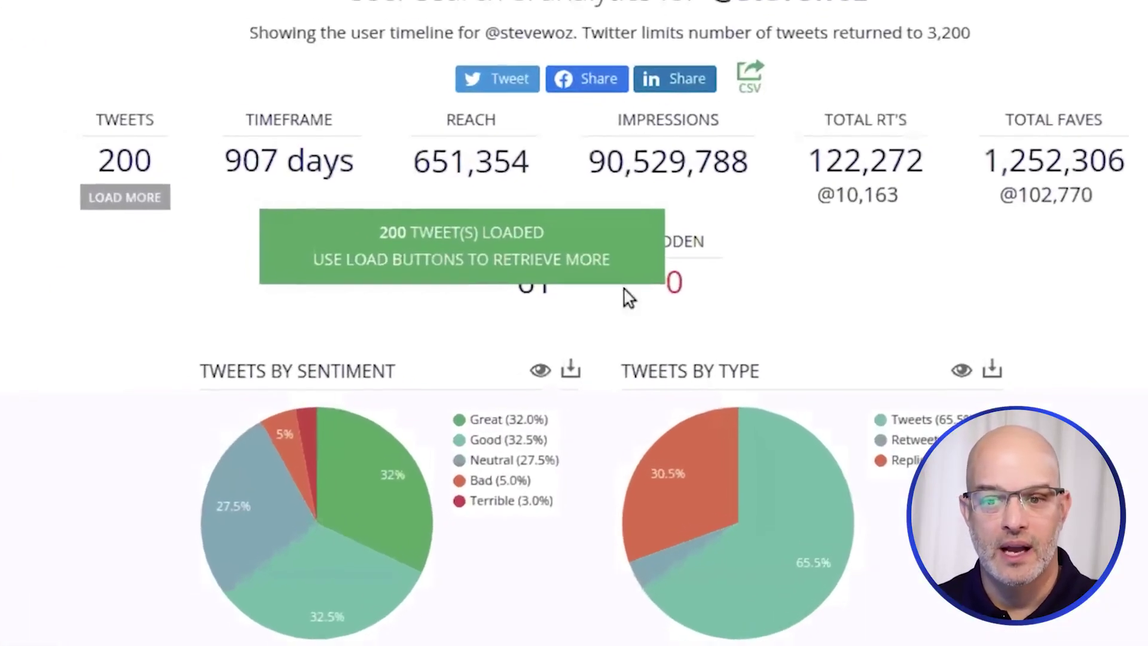
- Load two more batches of tweets, then scroll down to the sentiment and source charts
{"action": "left_click", "coordinate": [127, 193]}
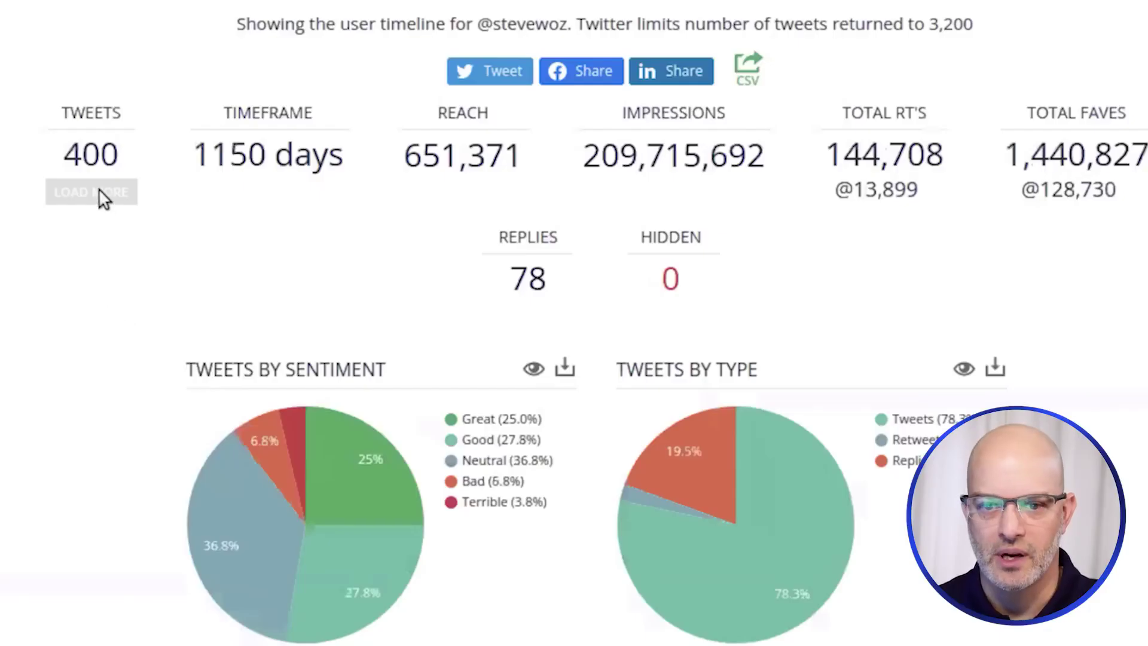
{"action": "left_click", "coordinate": [98, 201]}
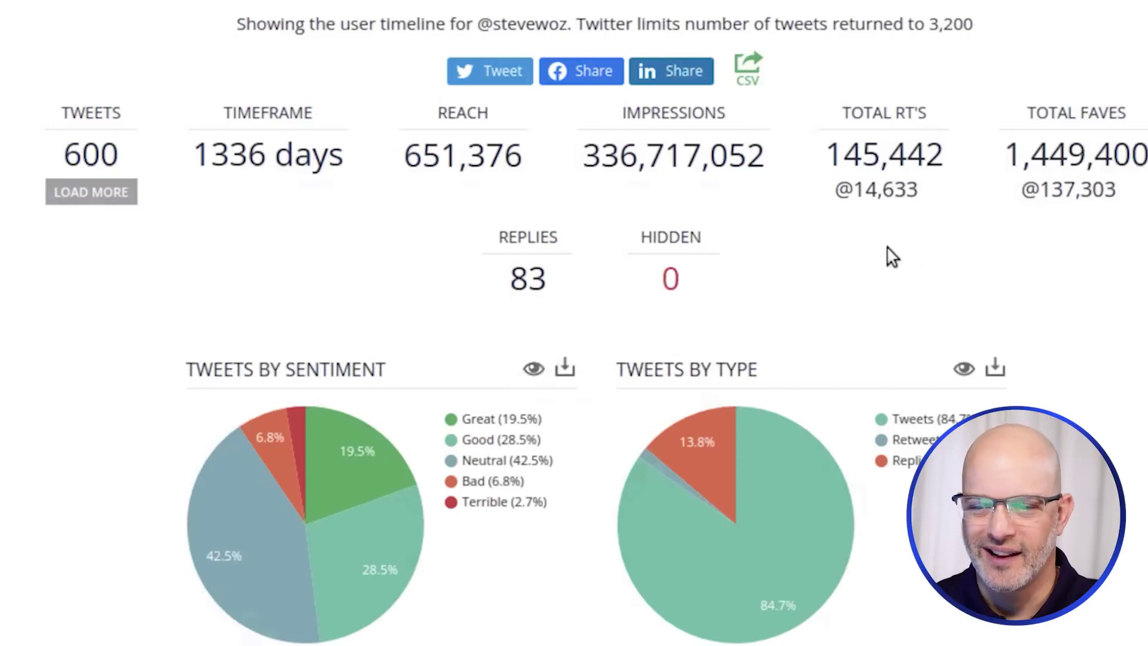
{"action": "scroll", "coordinate": [846, 269], "scroll_direction": "down", "scroll_amount": 5}
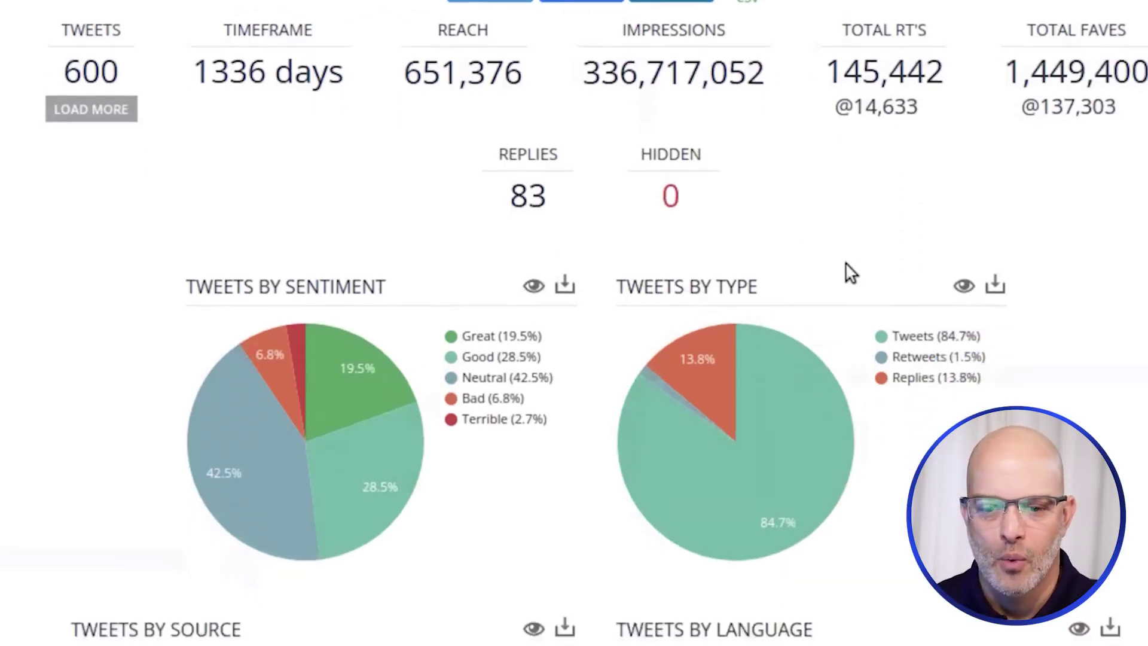
{"action": "scroll", "coordinate": [293, 357], "scroll_direction": "down", "scroll_amount": 1}
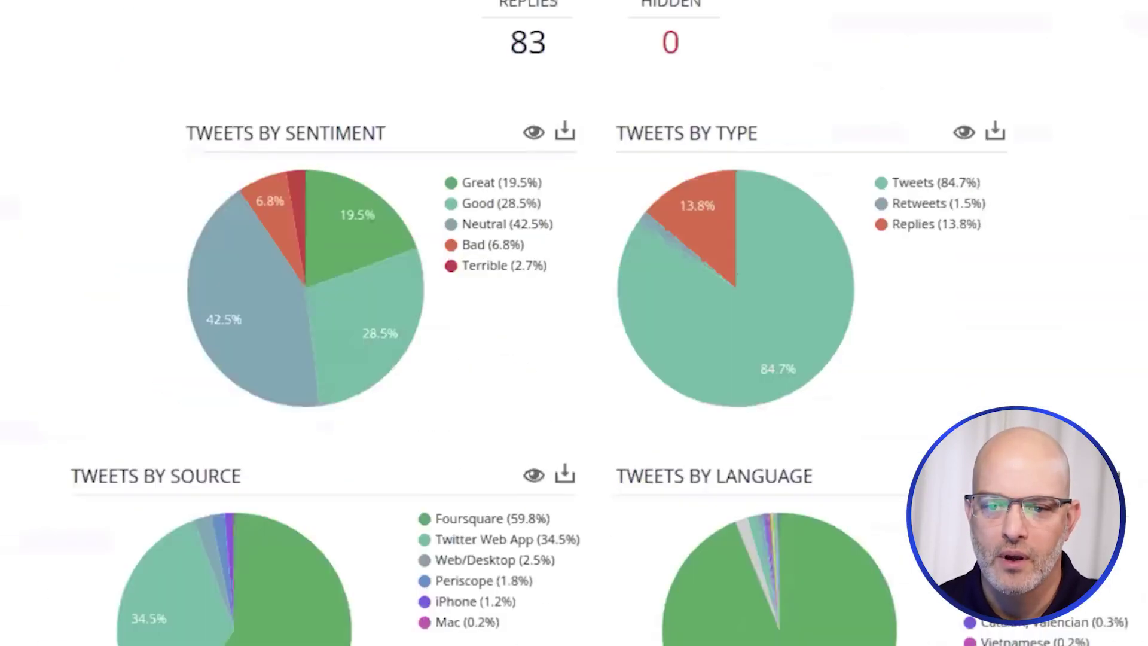
{"action": "scroll", "coordinate": [574, 323], "scroll_direction": "down", "scroll_amount": 5}
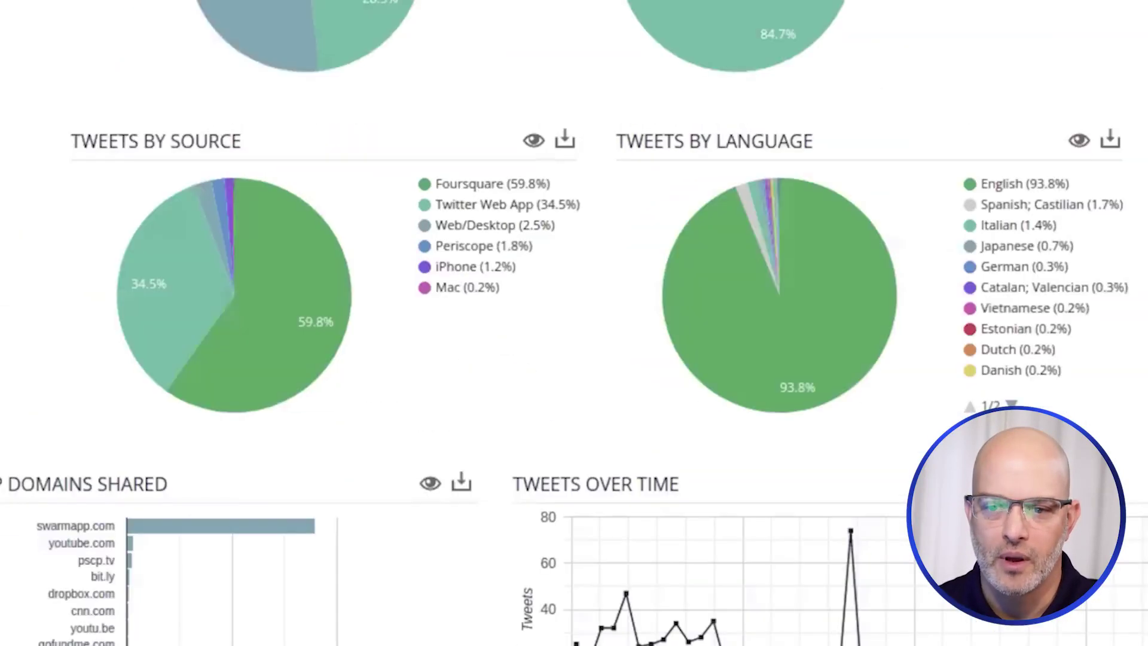
{"action": "mouse_move", "coordinate": [267, 292]}
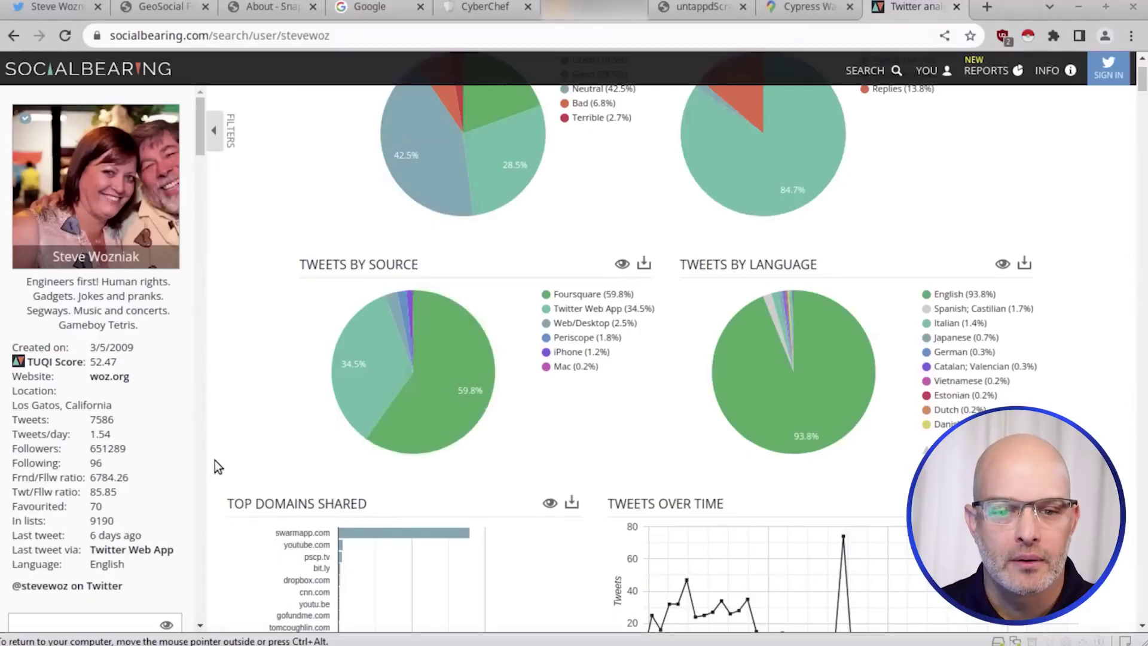
- Filter to the 359 Geolocated tweets and review their Foursquare tweet cards
{"action": "scroll", "coordinate": [109, 461], "scroll_direction": "down", "scroll_amount": 15}
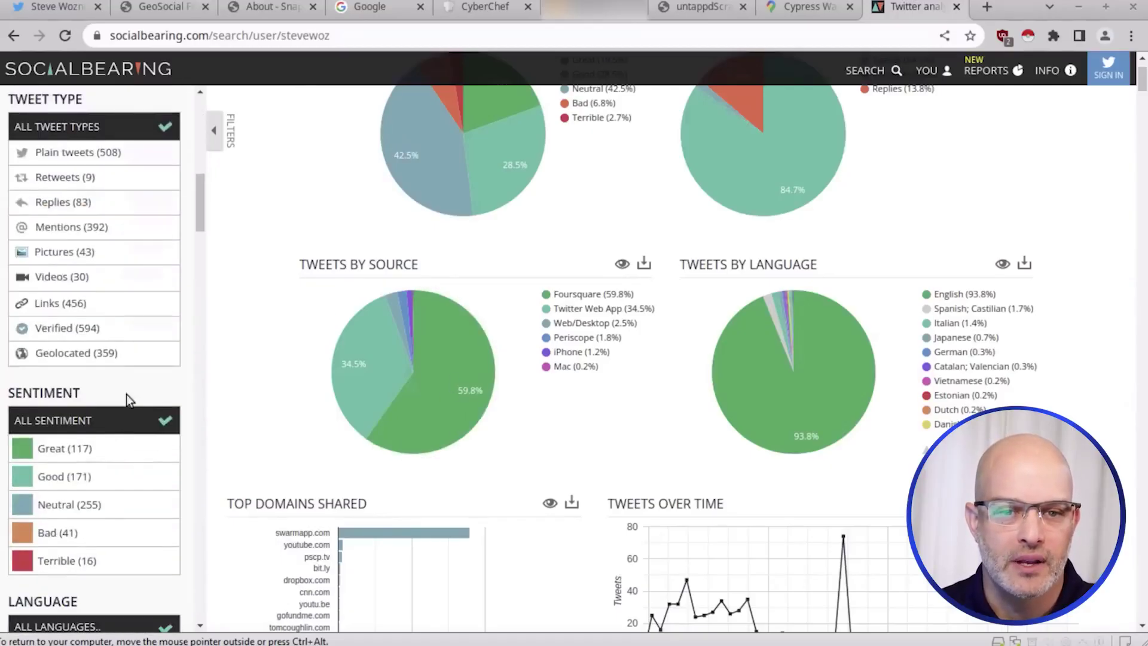
{"action": "left_click", "coordinate": [57, 353]}
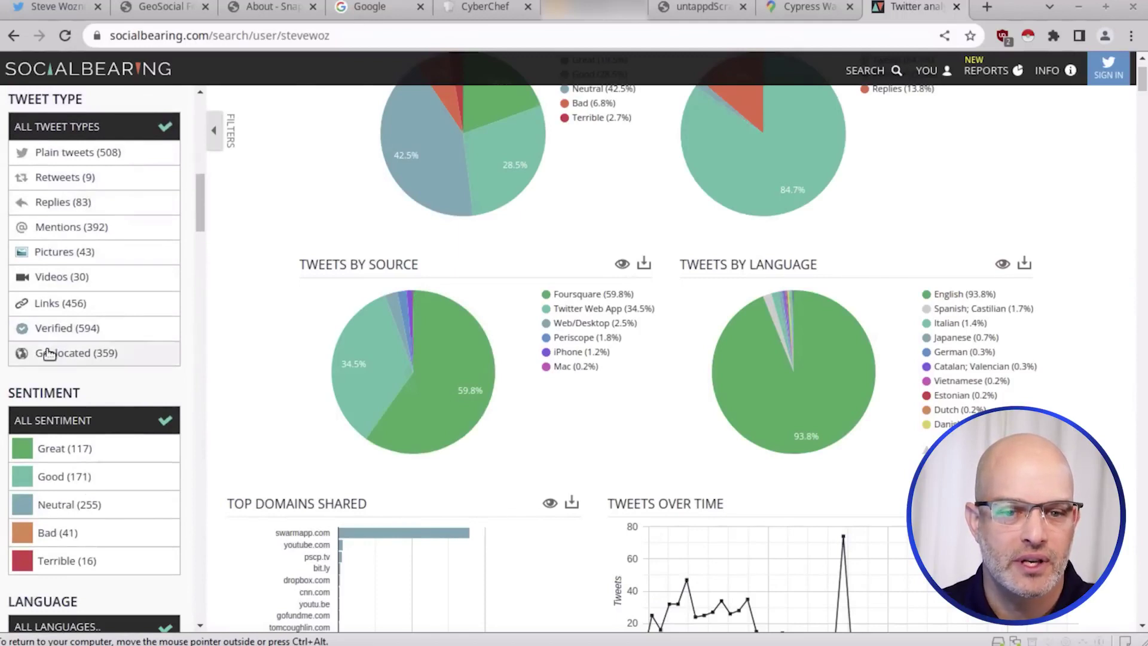
{"action": "scroll", "coordinate": [471, 379], "scroll_direction": "down", "scroll_amount": 3}
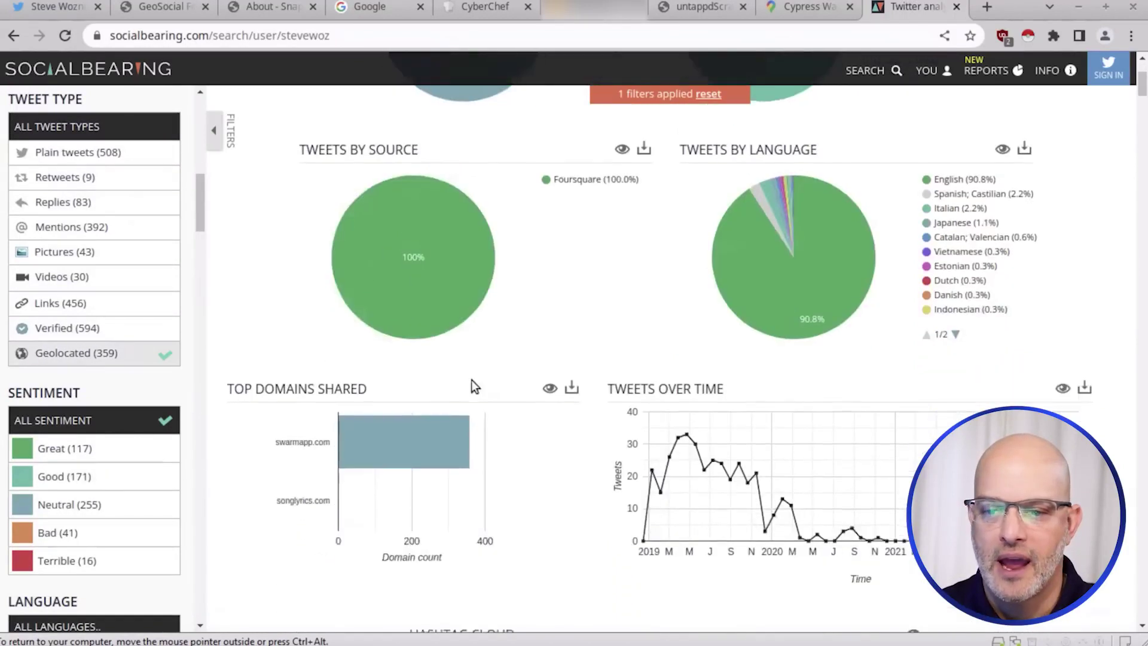
{"action": "scroll", "coordinate": [671, 299], "scroll_direction": "down", "scroll_amount": 14}
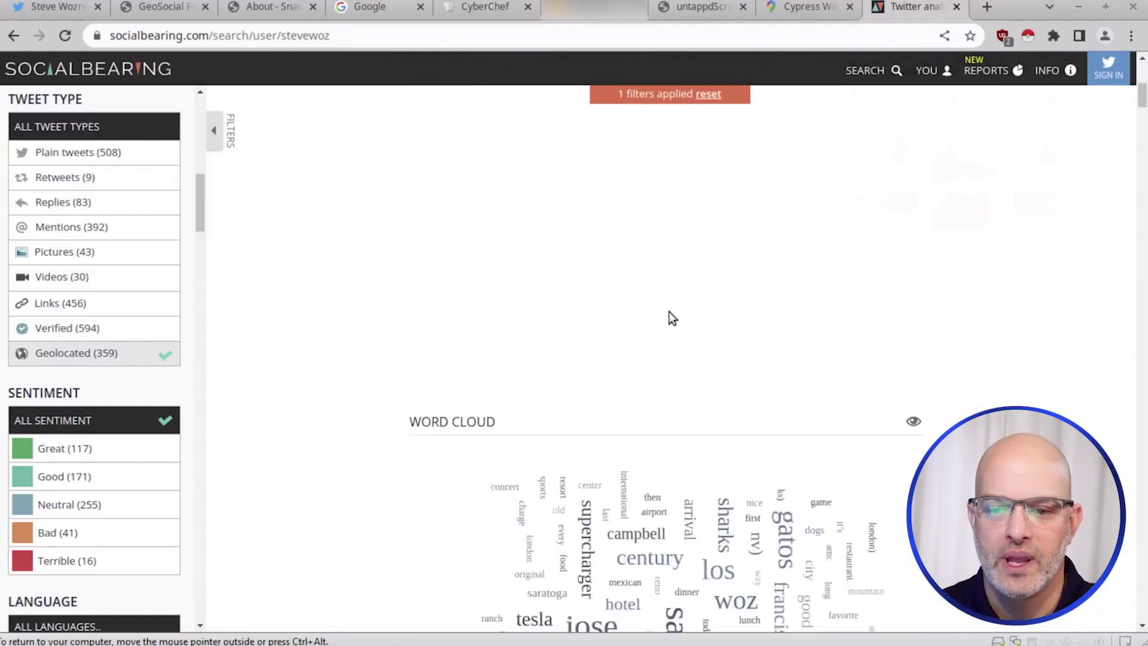
{"action": "scroll", "coordinate": [669, 317], "scroll_direction": "down", "scroll_amount": 8}
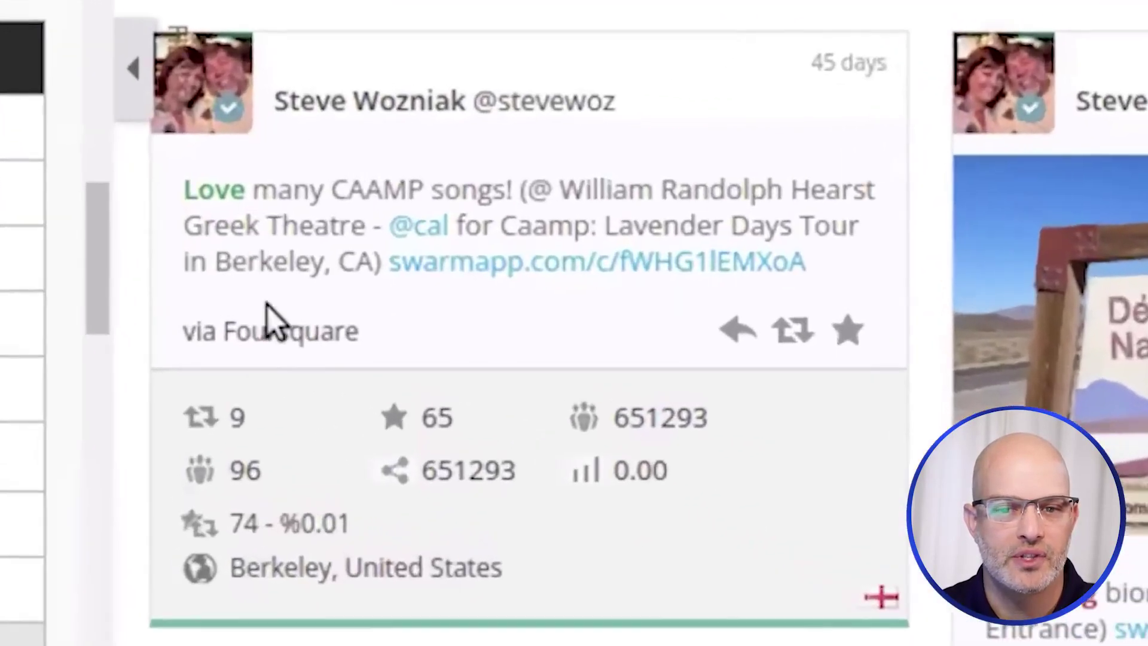
{"action": "left_click_drag", "start_coordinate": [196, 331], "coordinate": [290, 331]}
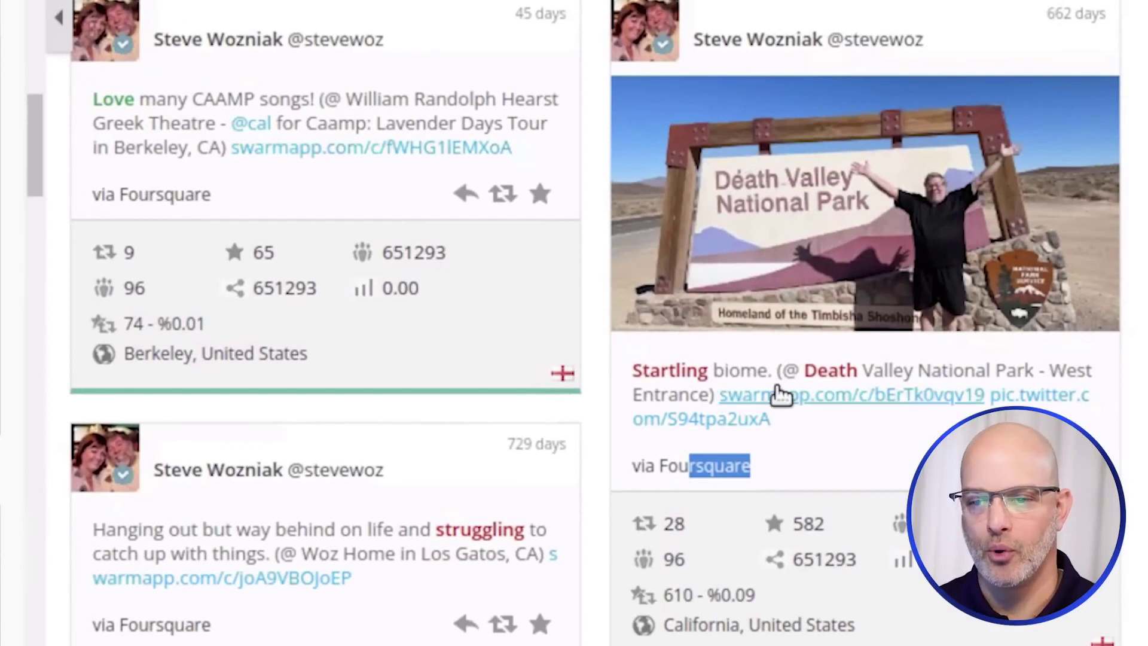
{"action": "mouse_move", "coordinate": [639, 597]}
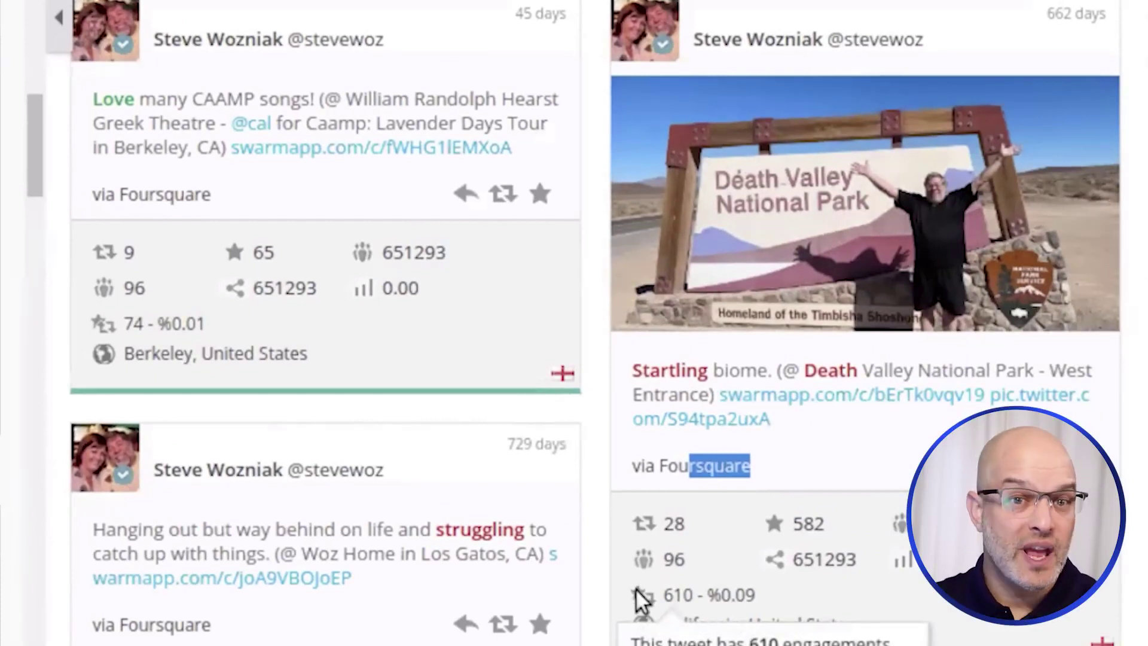